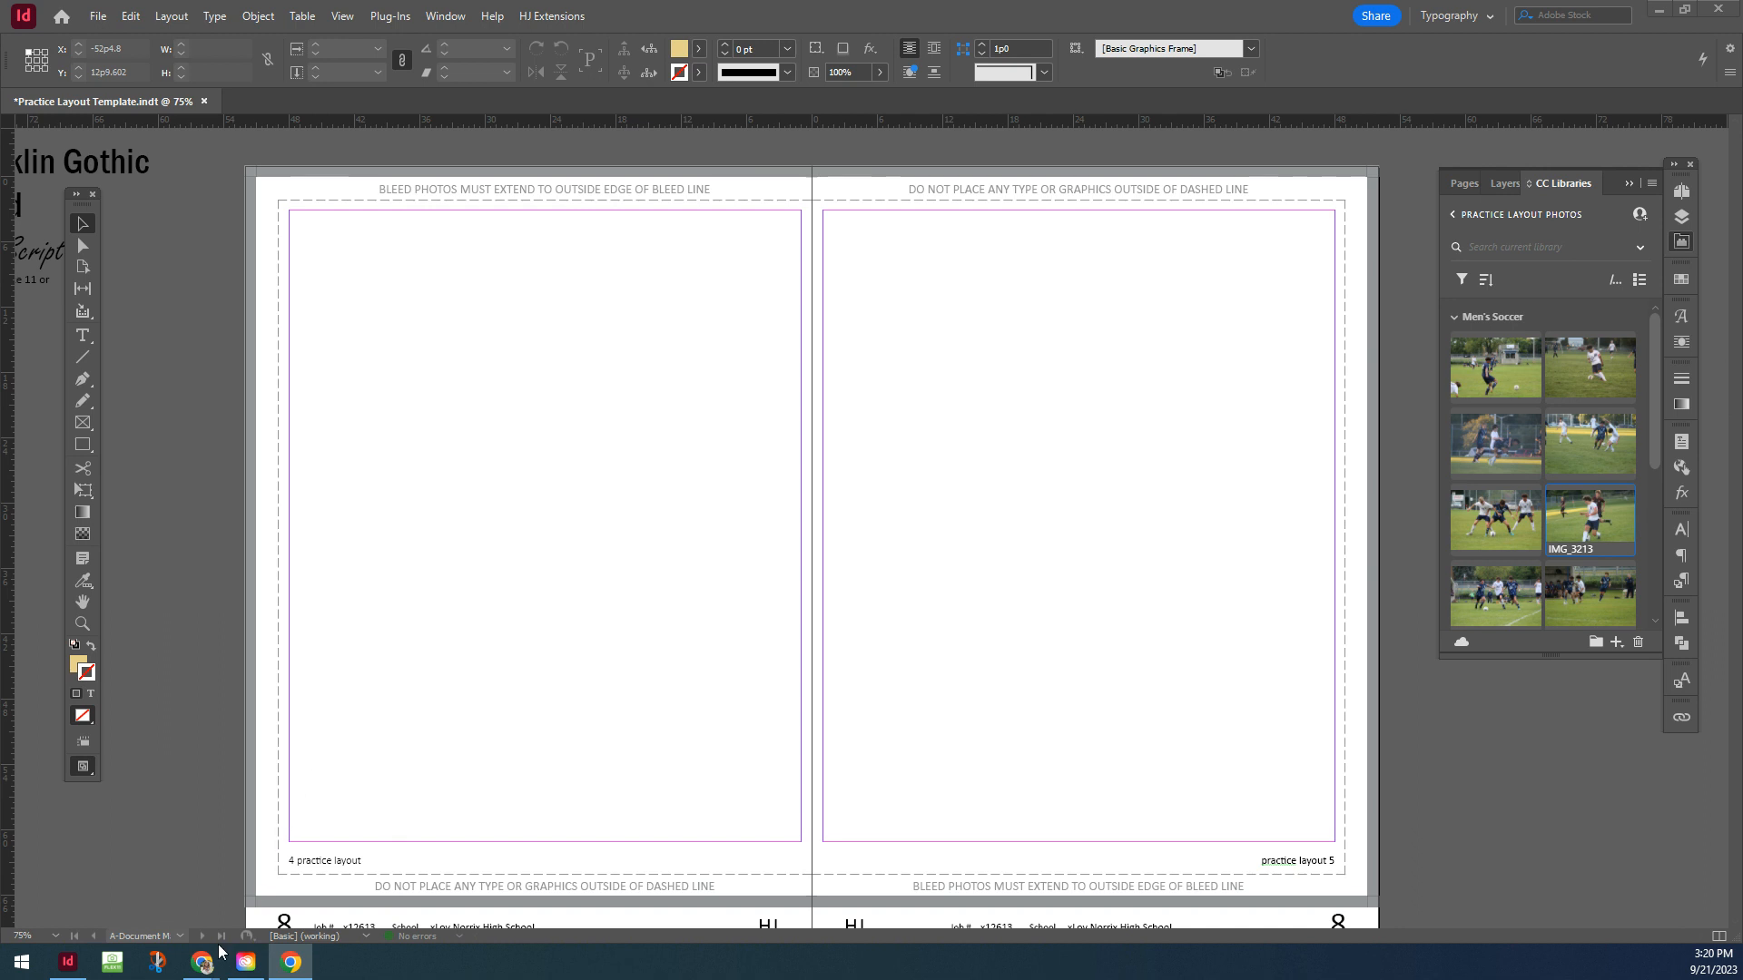
Switch to Google Drive in Chrome, open Practice Layout Photos inside Photo Drive 2024, and show the files as a grid.
{"action": "mouse_move", "coordinate": [202, 961]}
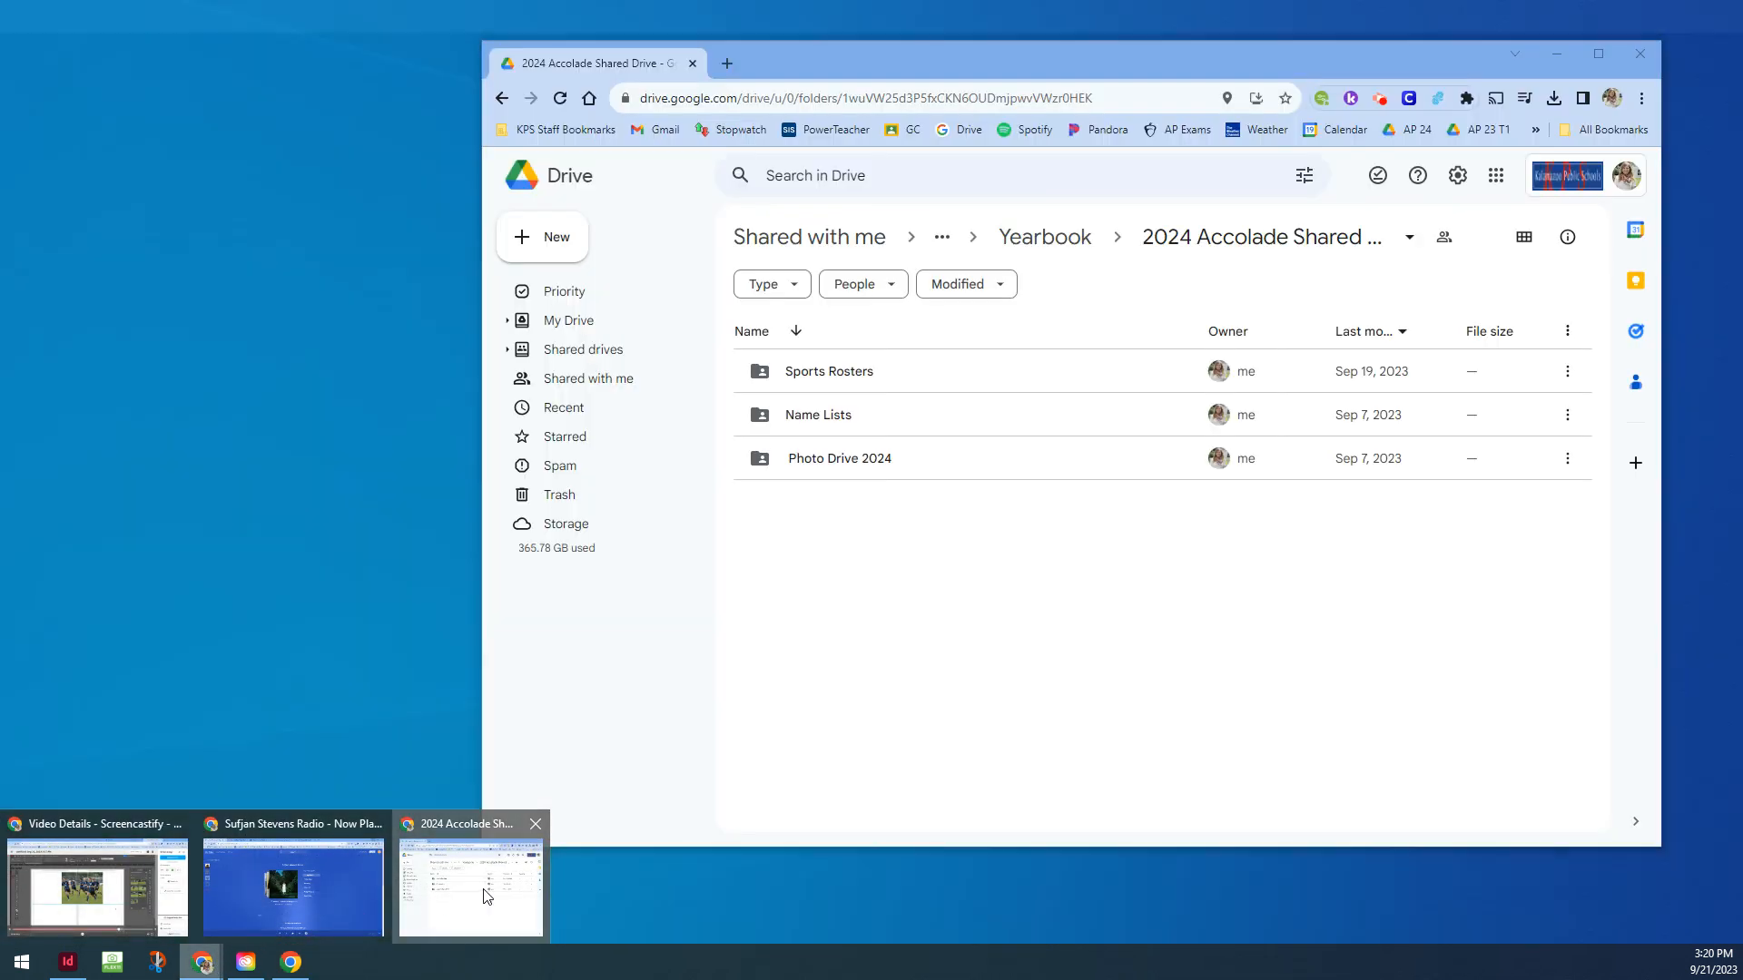
{"action": "left_click", "coordinate": [486, 896]}
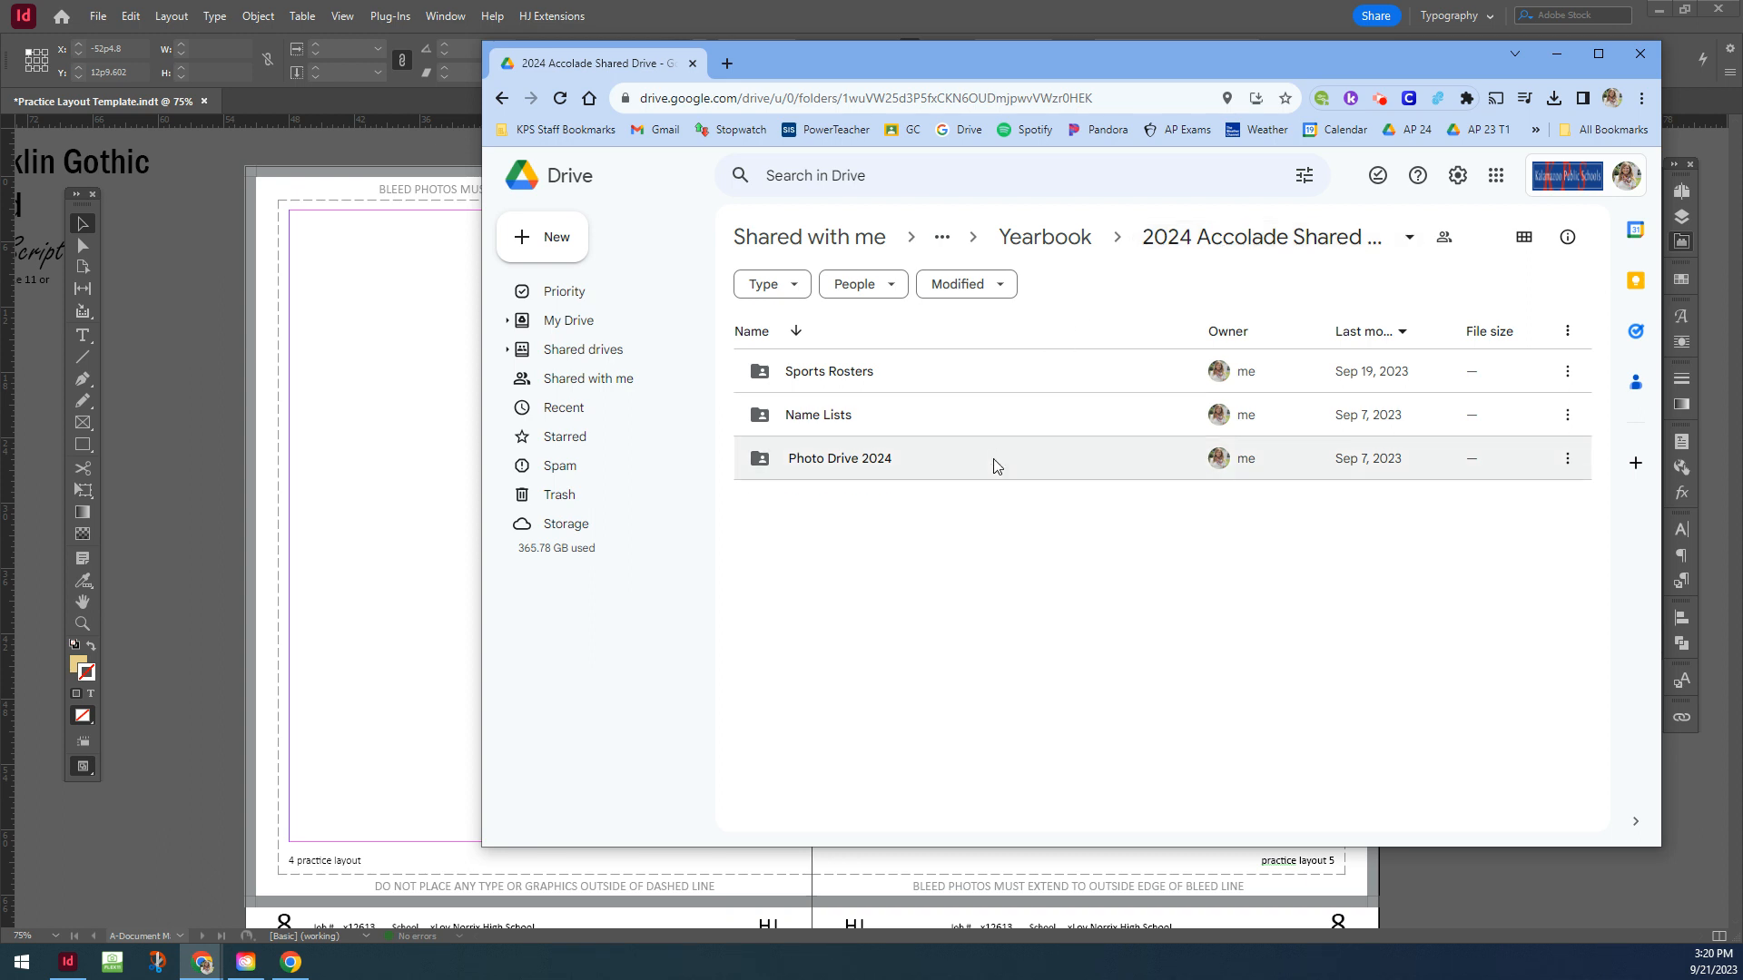
{"action": "double_click", "coordinate": [930, 468]}
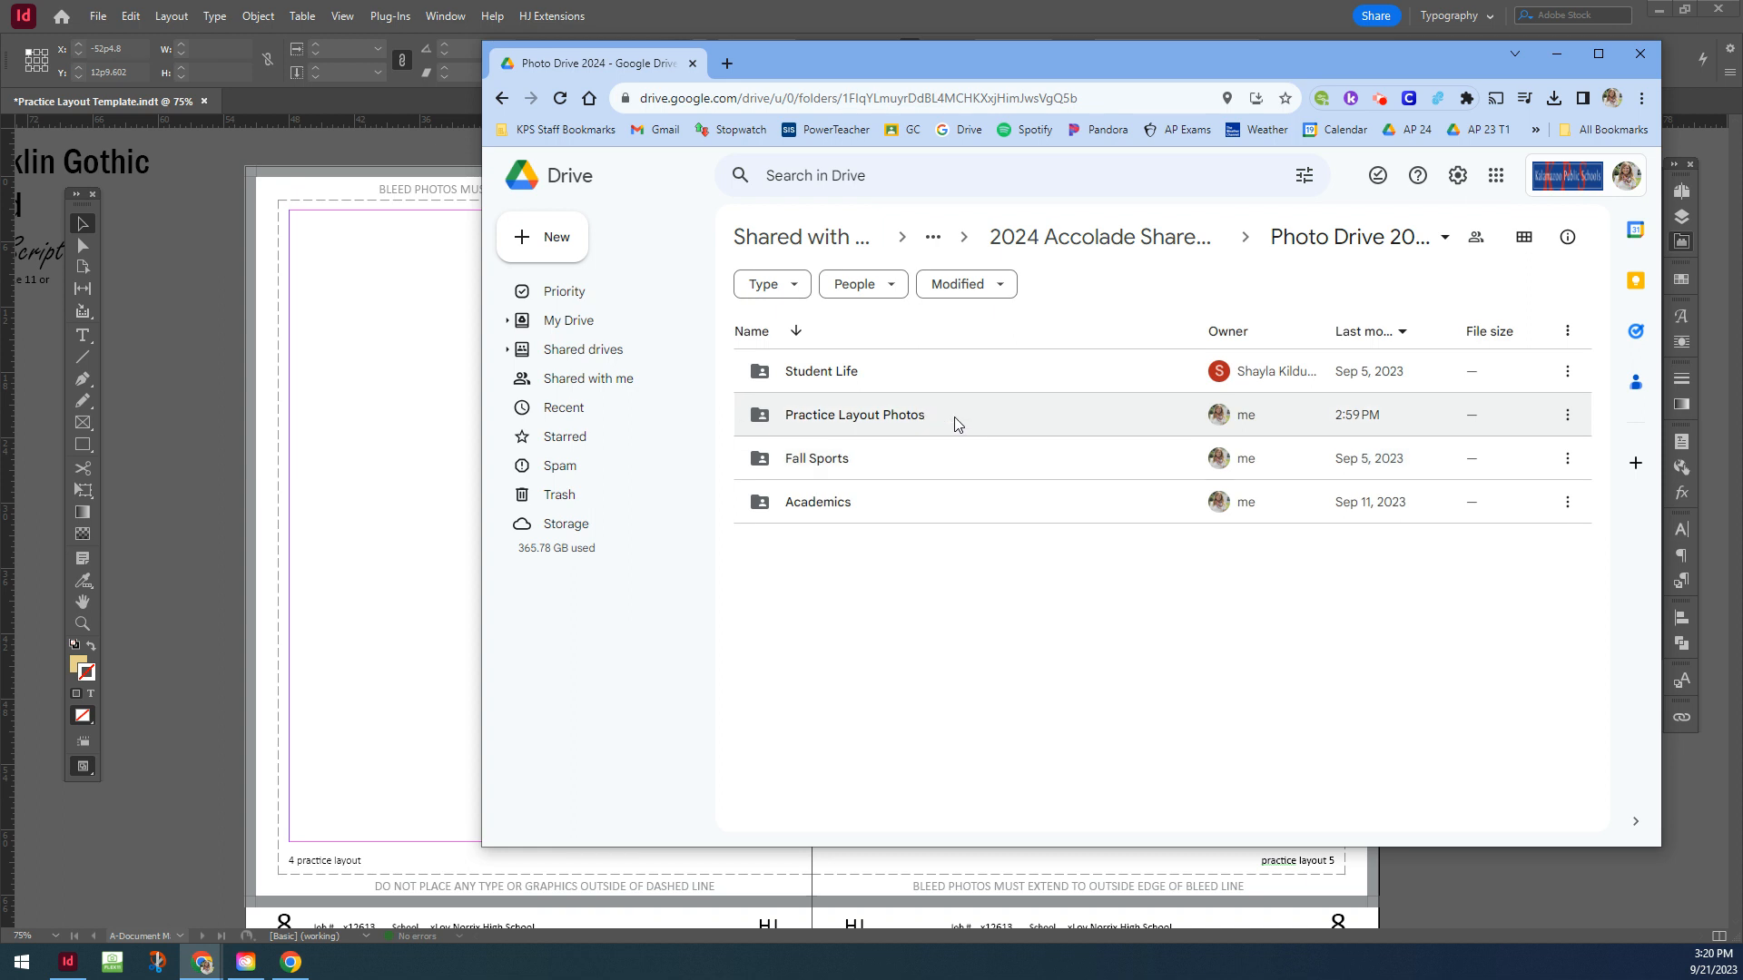
{"action": "double_click", "coordinate": [1069, 420]}
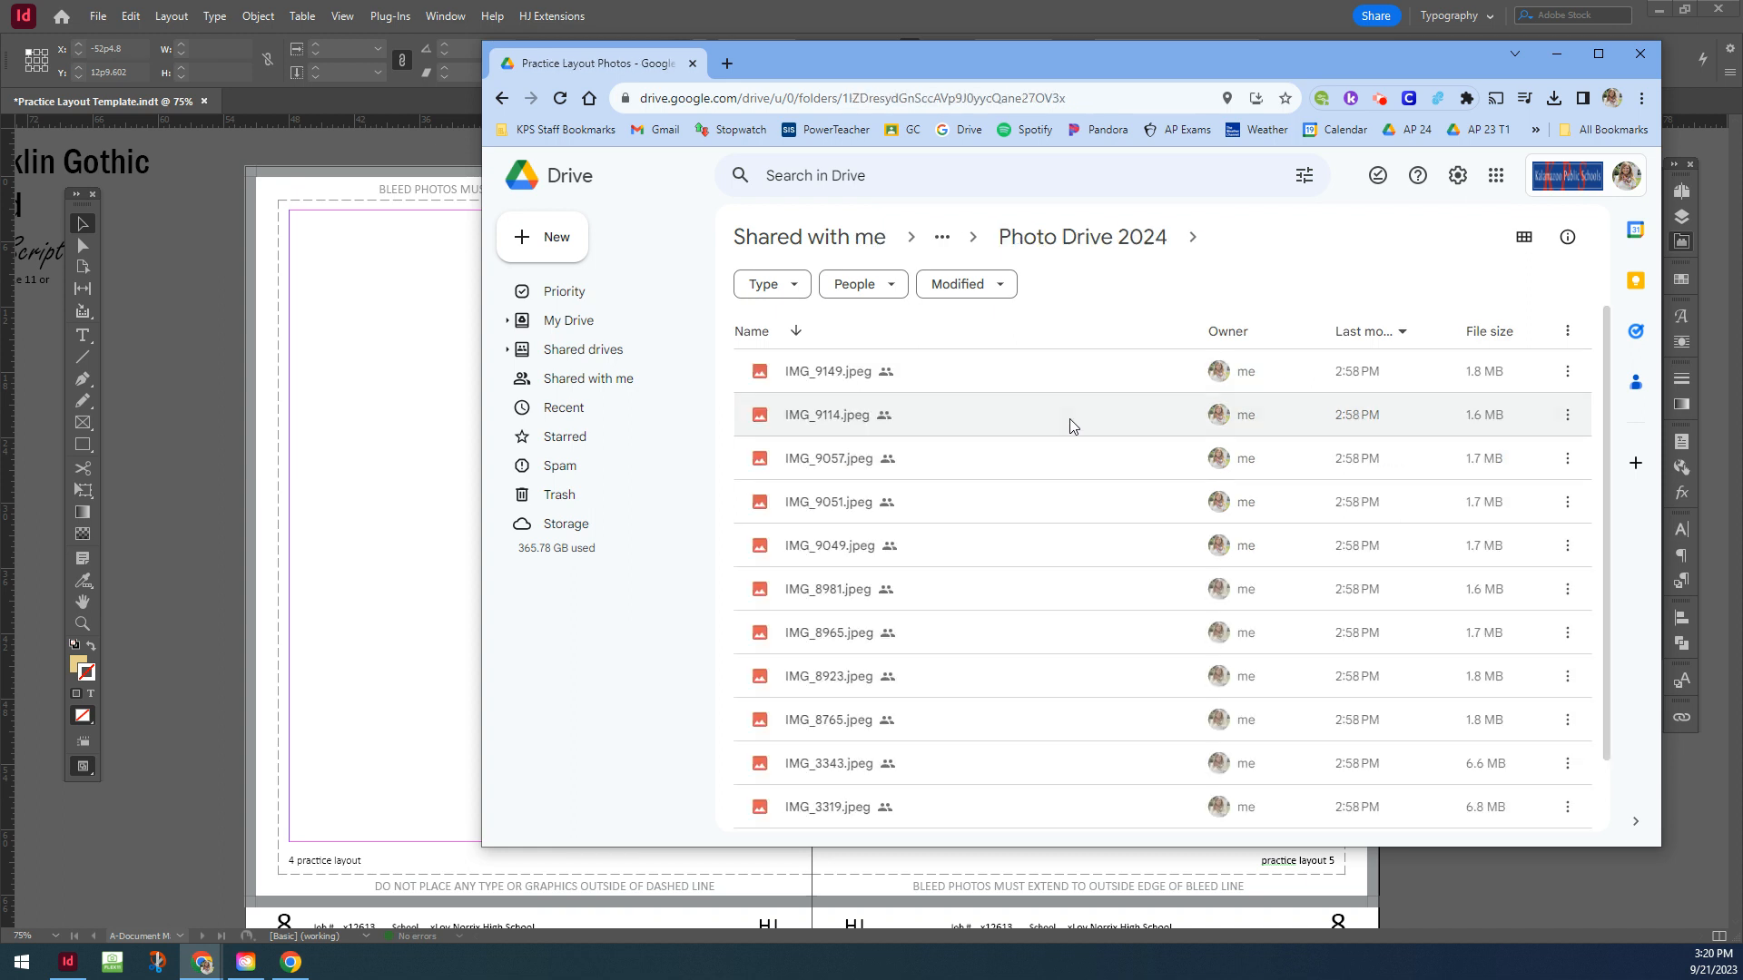
{"action": "left_click", "coordinate": [1524, 239]}
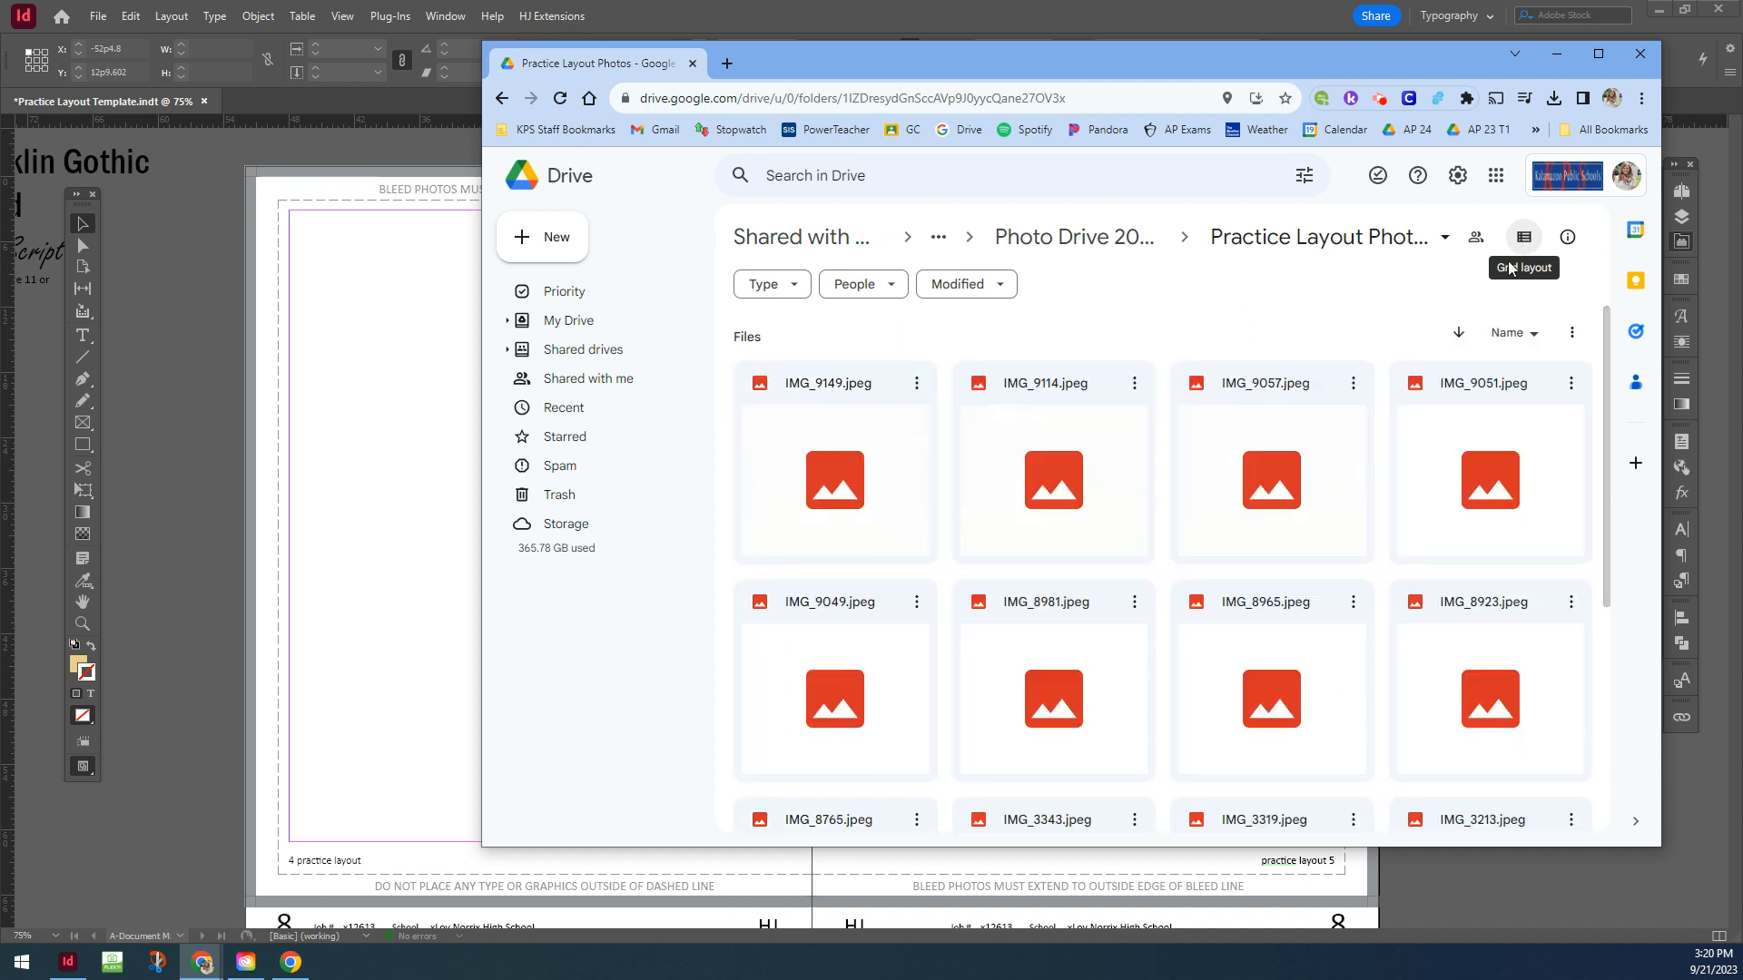
Browse the soccer photos, preview IMG_9149.jpeg, and return to the InDesign layout.
{"action": "scroll", "coordinate": [1621, 540], "scroll_direction": "down", "scroll_amount": 3}
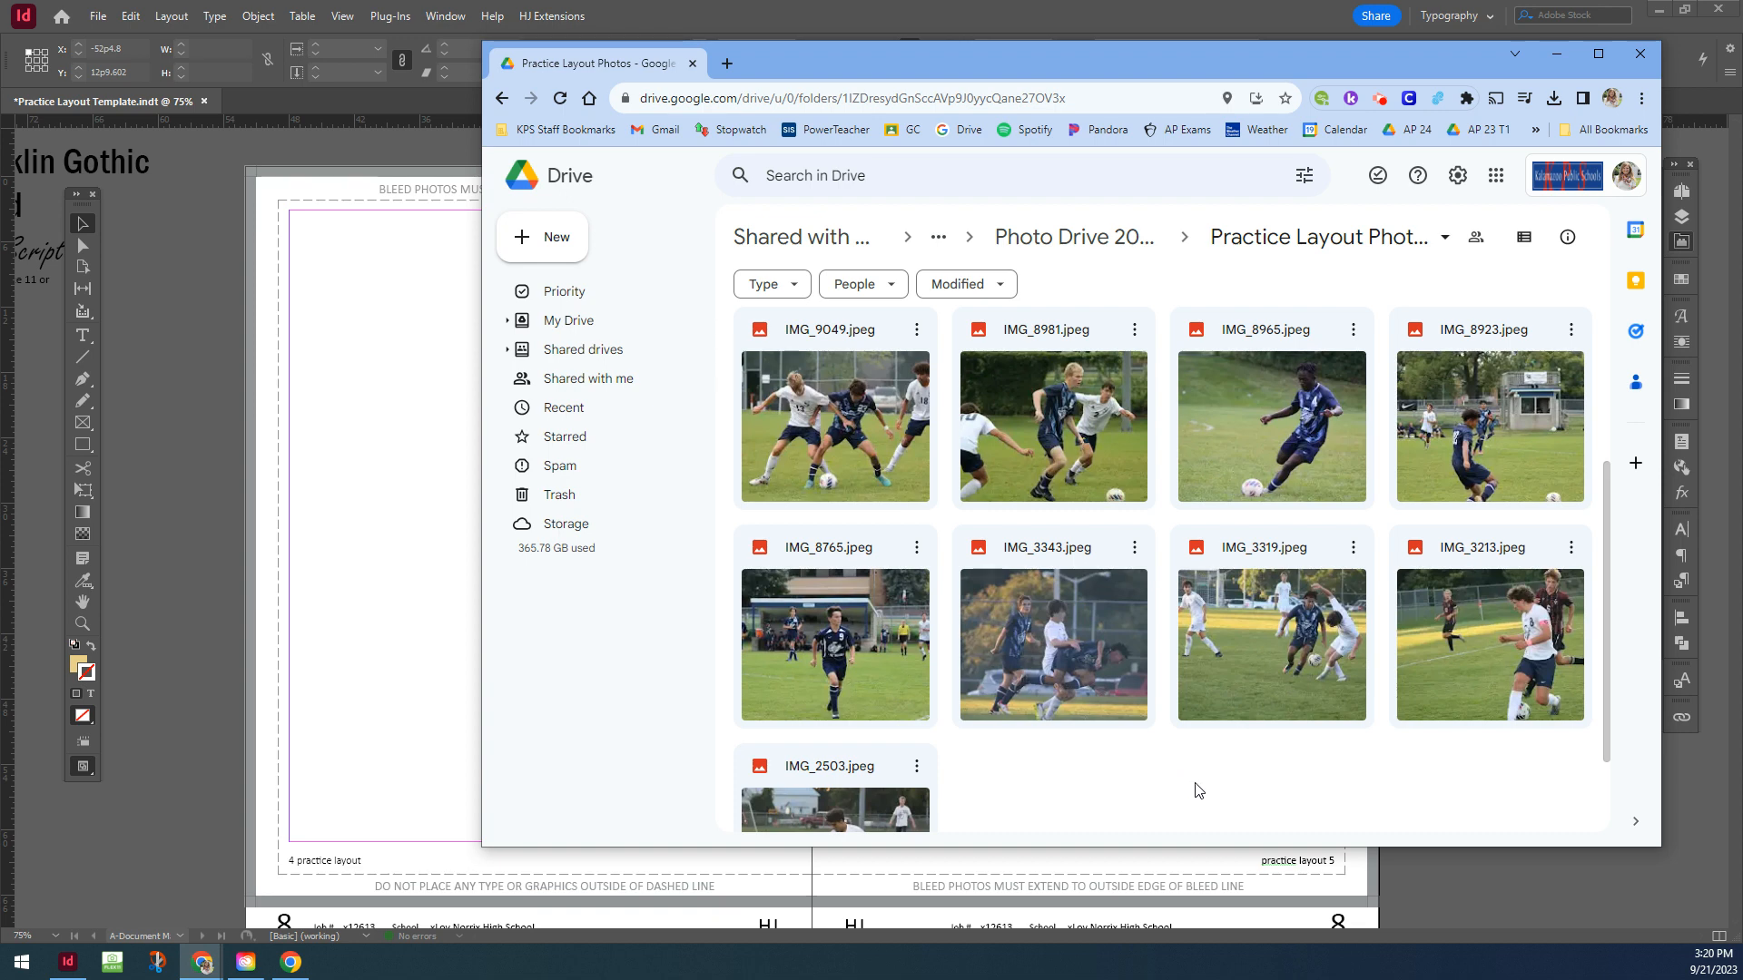
{"action": "scroll", "coordinate": [1191, 787], "scroll_direction": "up", "scroll_amount": 3}
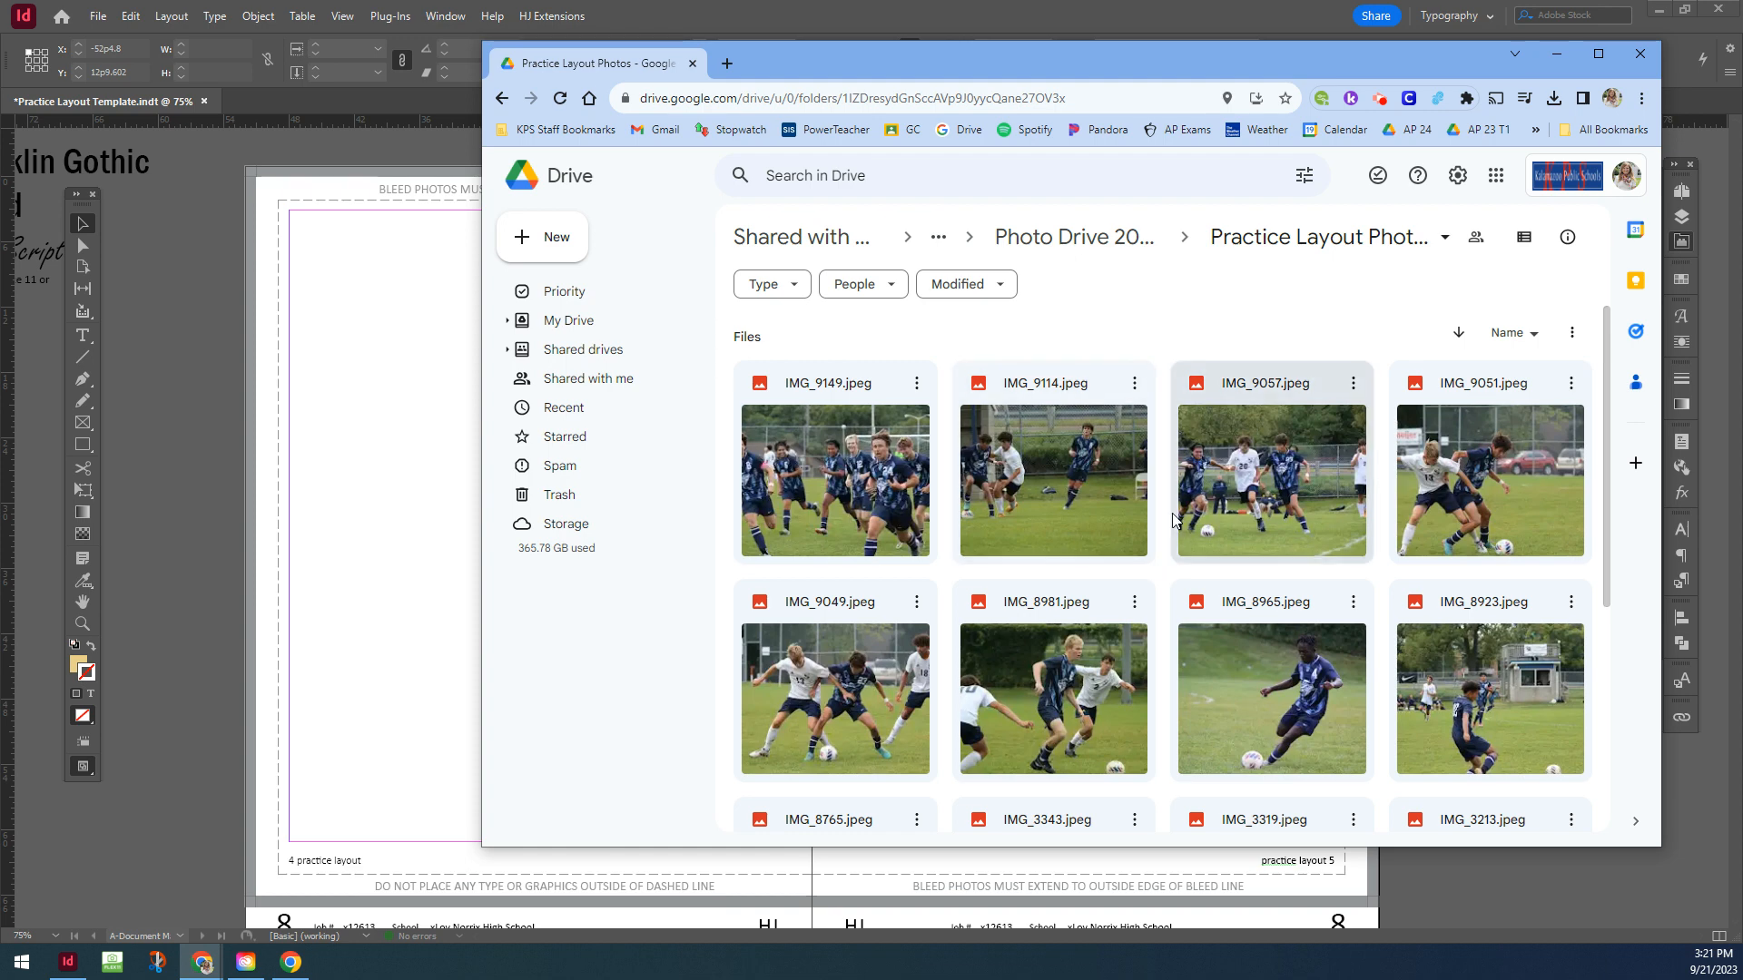
{"action": "double_click", "coordinate": [883, 459]}
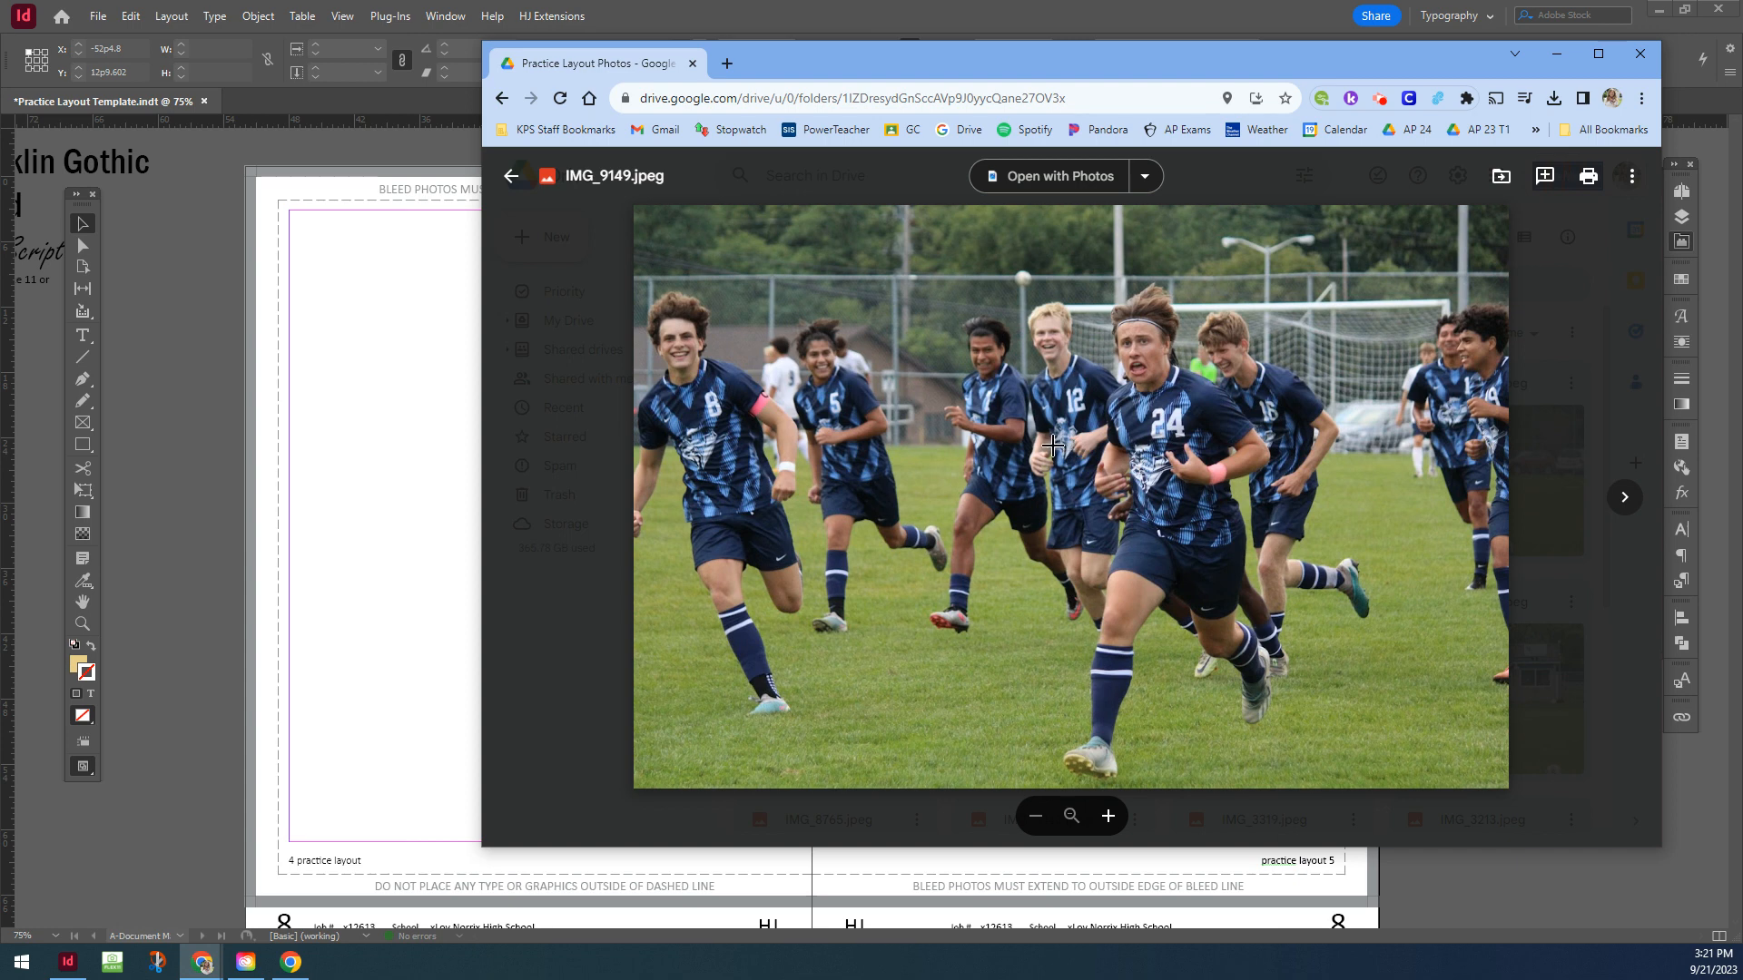
{"action": "left_click", "coordinate": [443, 432]}
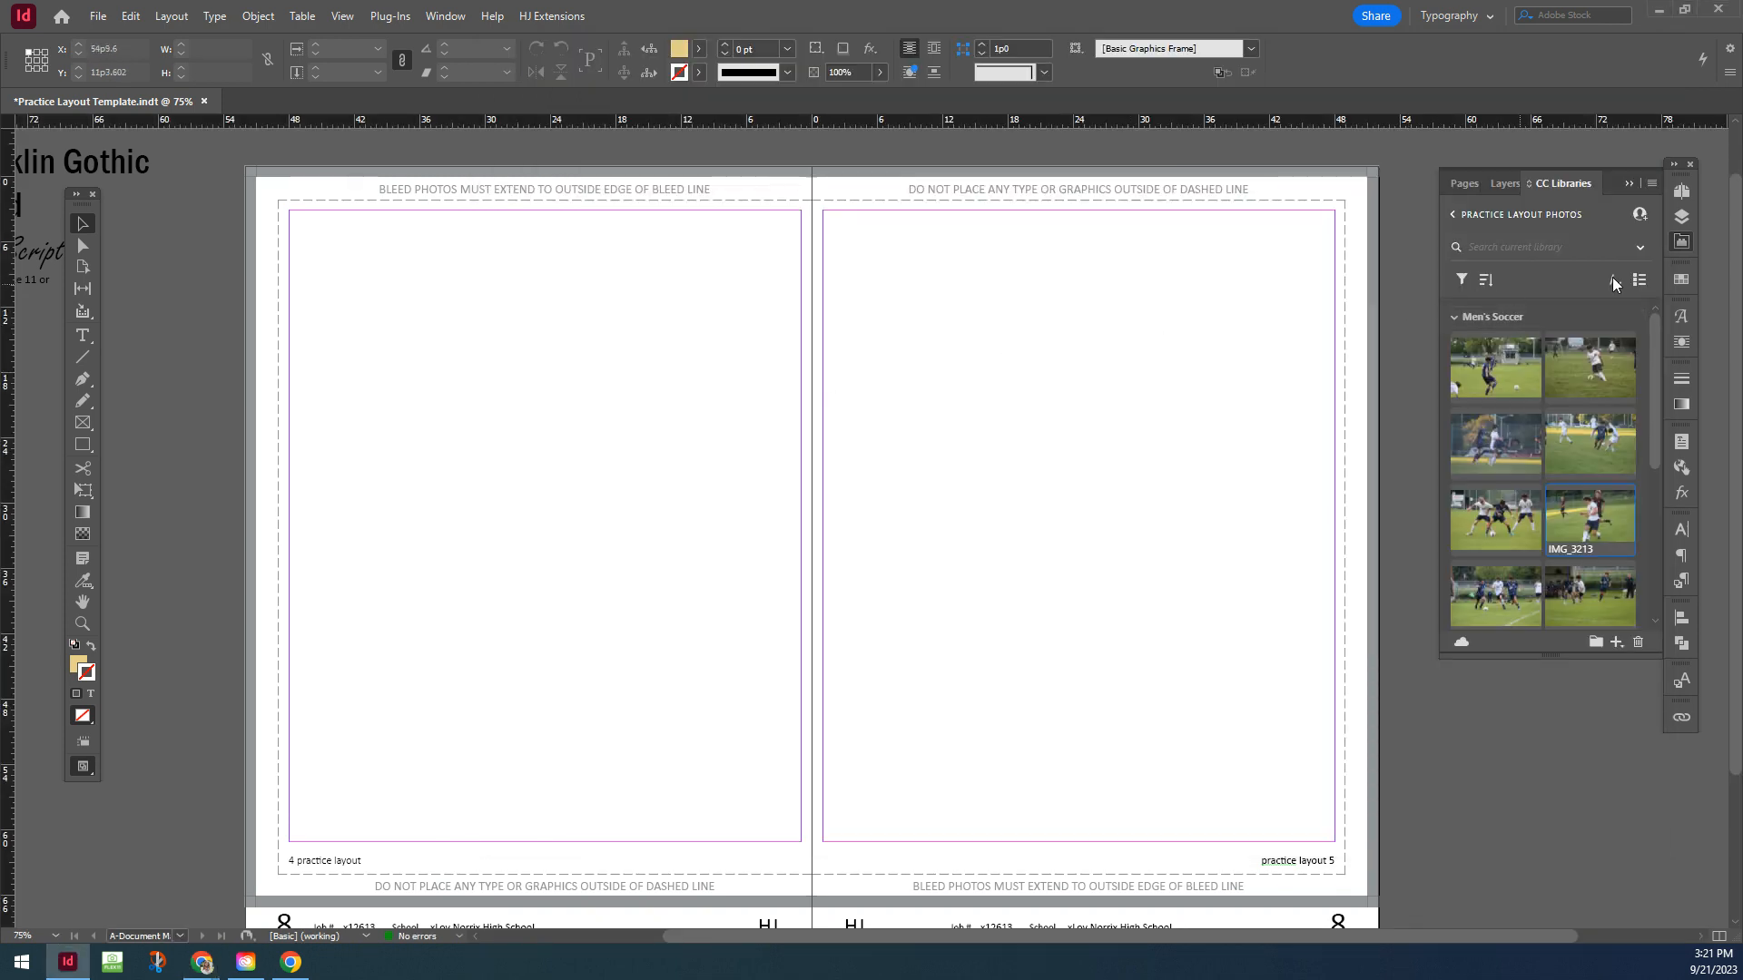
Collapse the CC Libraries panel and choose the Typography workspace.
{"action": "left_click", "coordinate": [1690, 240]}
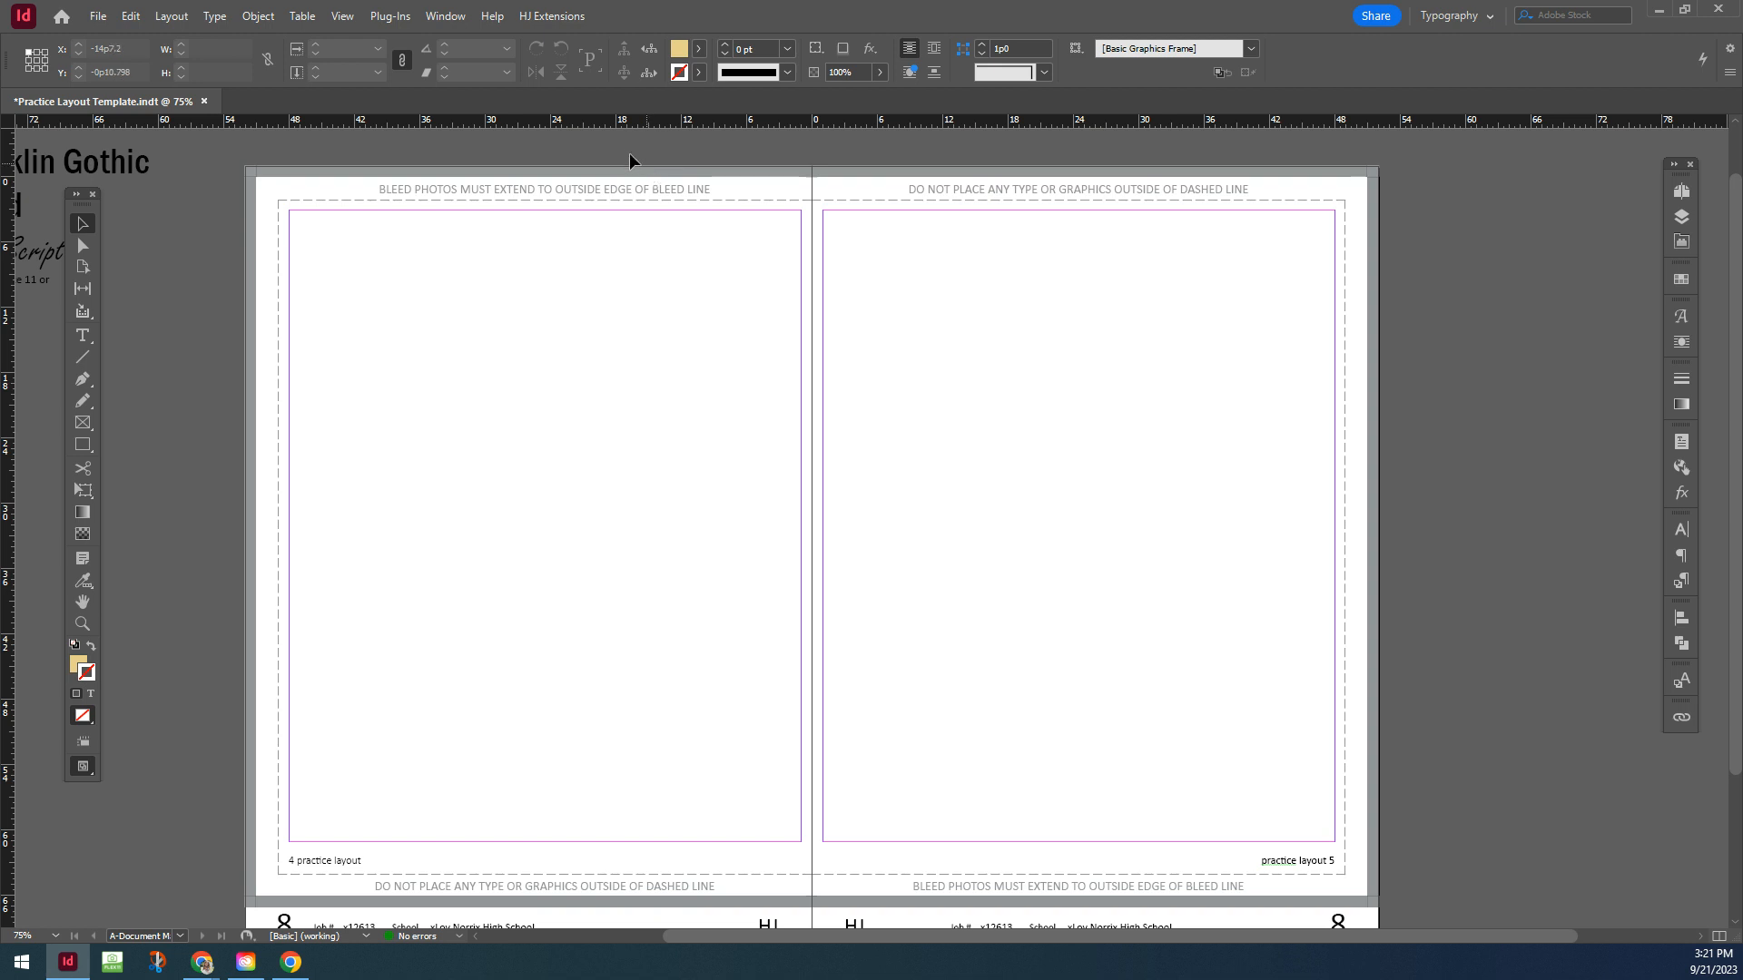
{"action": "left_click", "coordinate": [461, 18]}
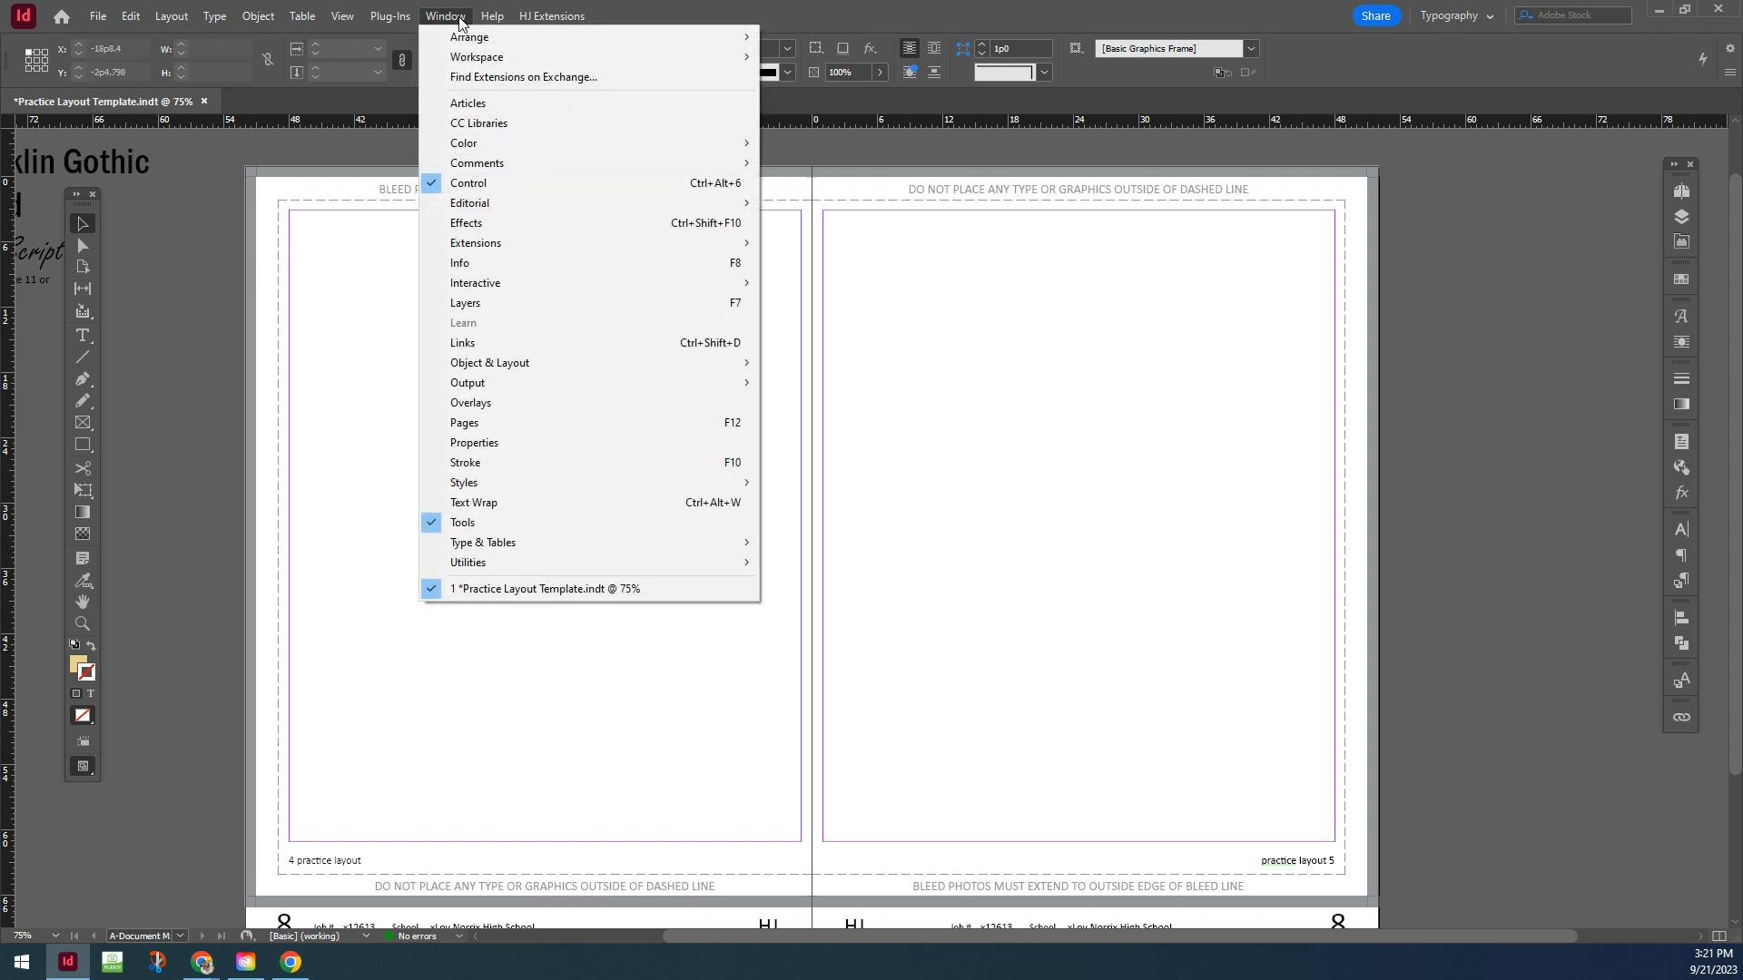
{"action": "mouse_move", "coordinate": [470, 58]}
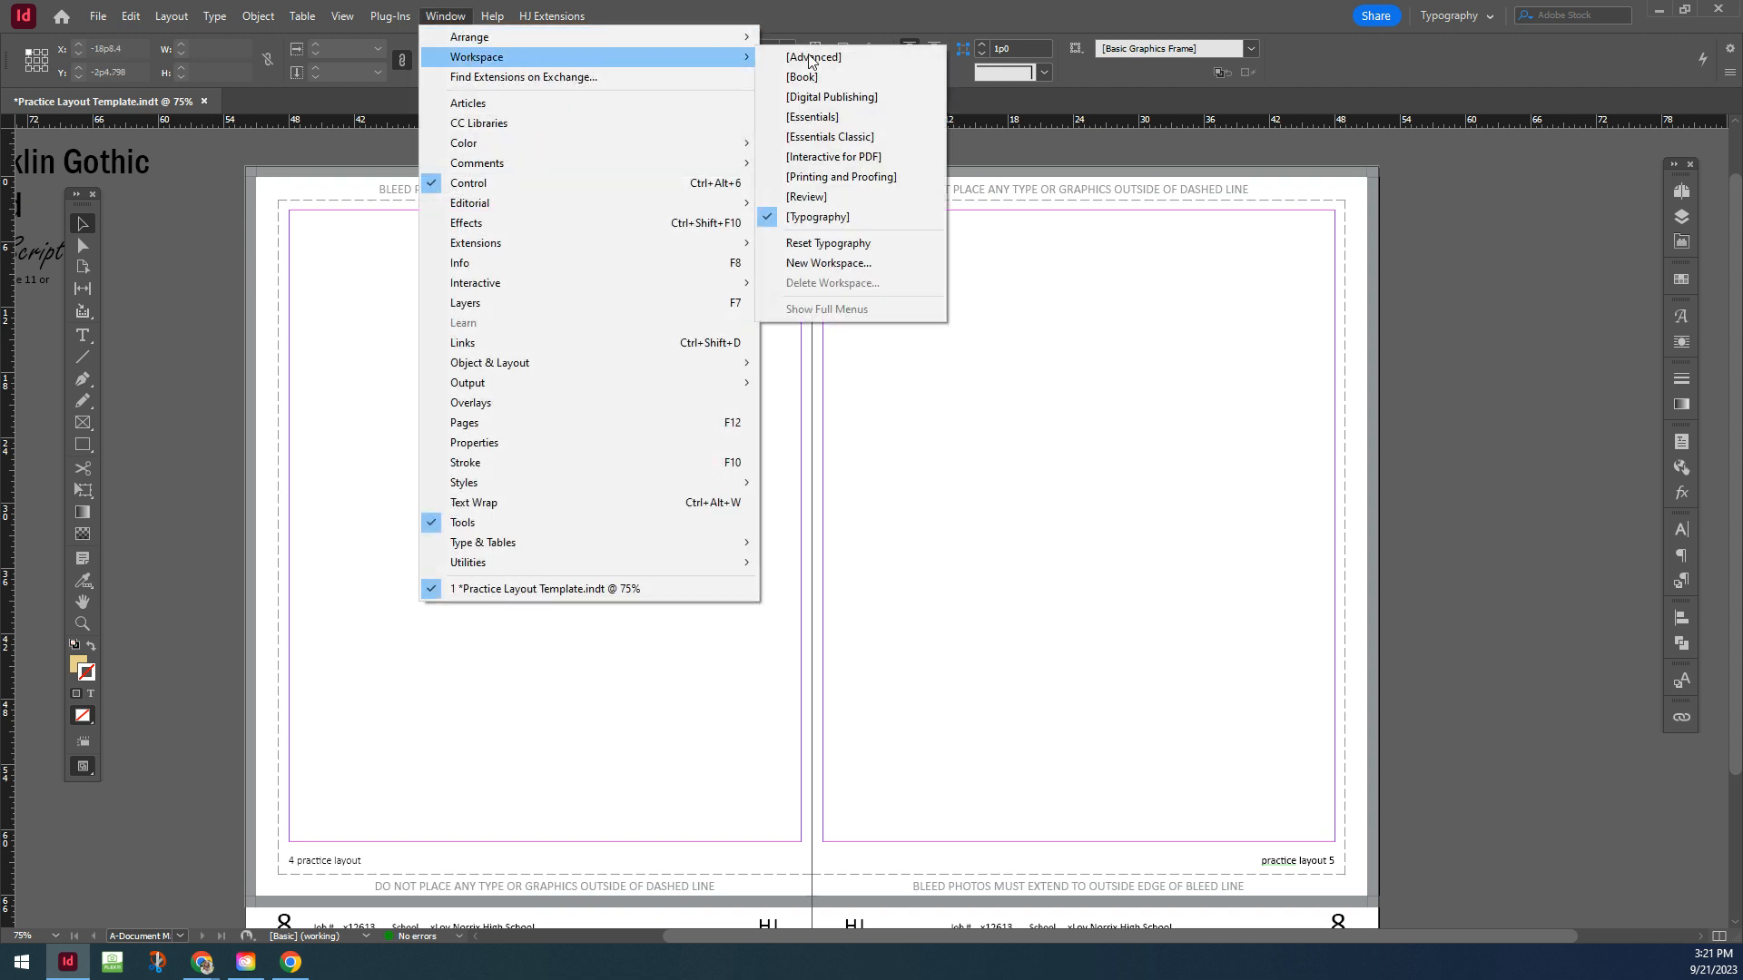
{"action": "left_click", "coordinate": [852, 219]}
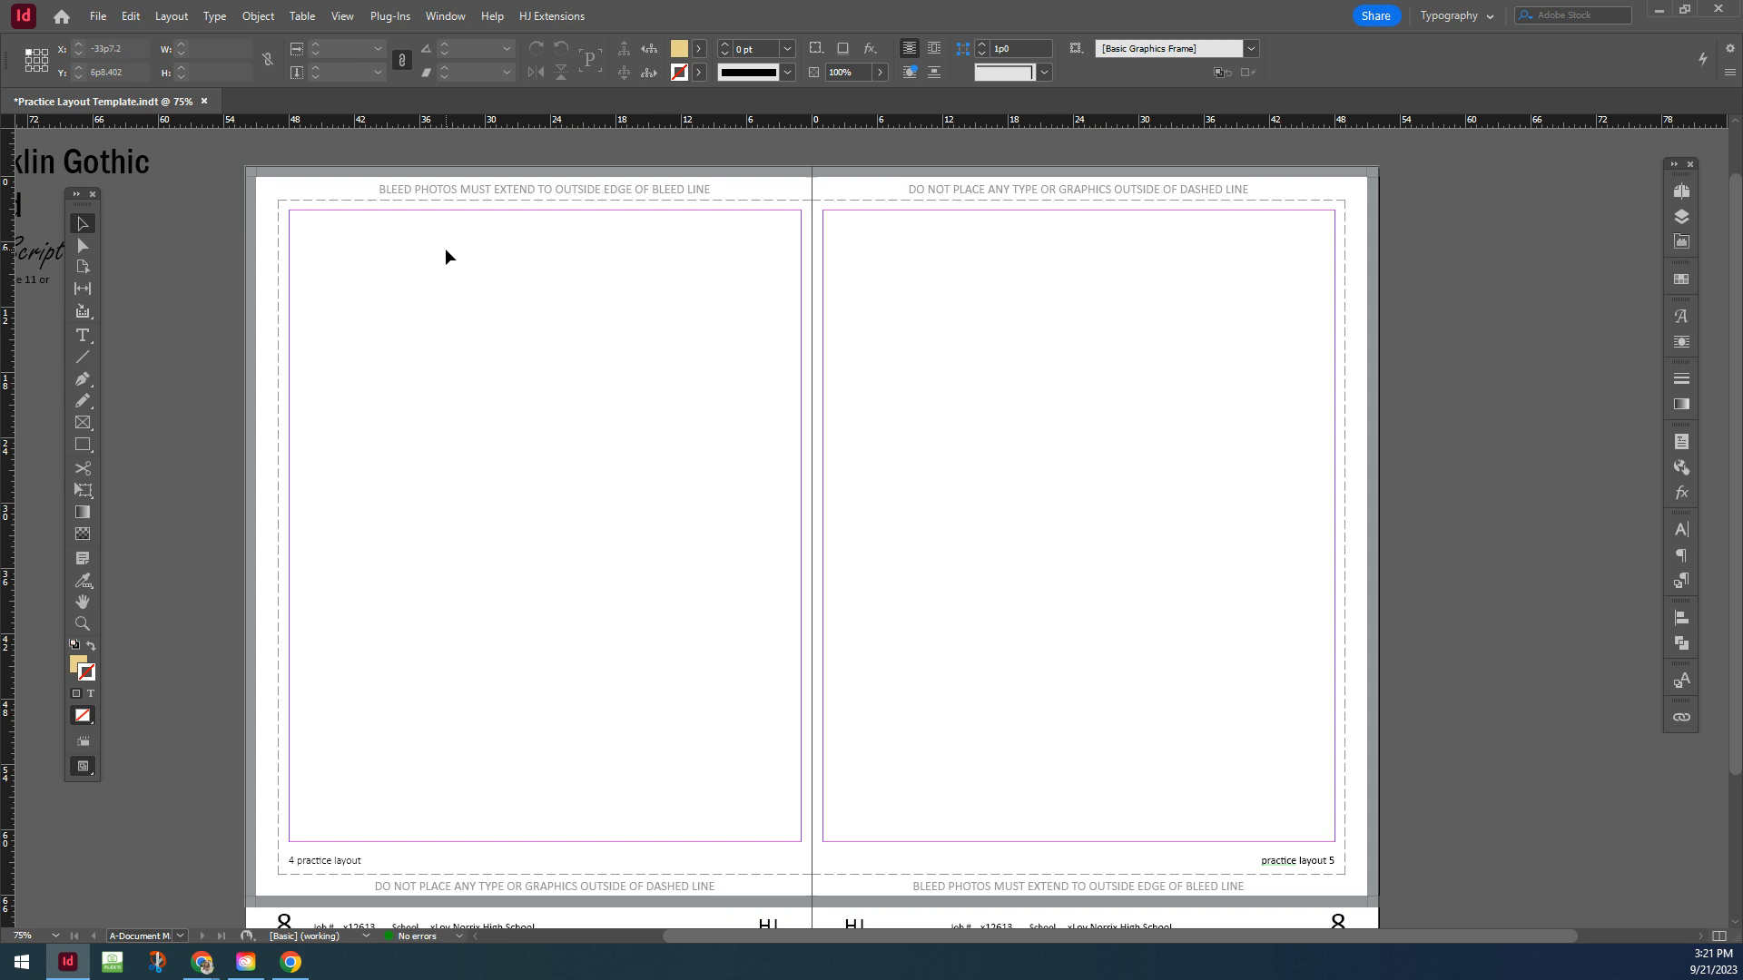
Hide the document rulers and turn them back on.
{"action": "left_click", "coordinate": [339, 18]}
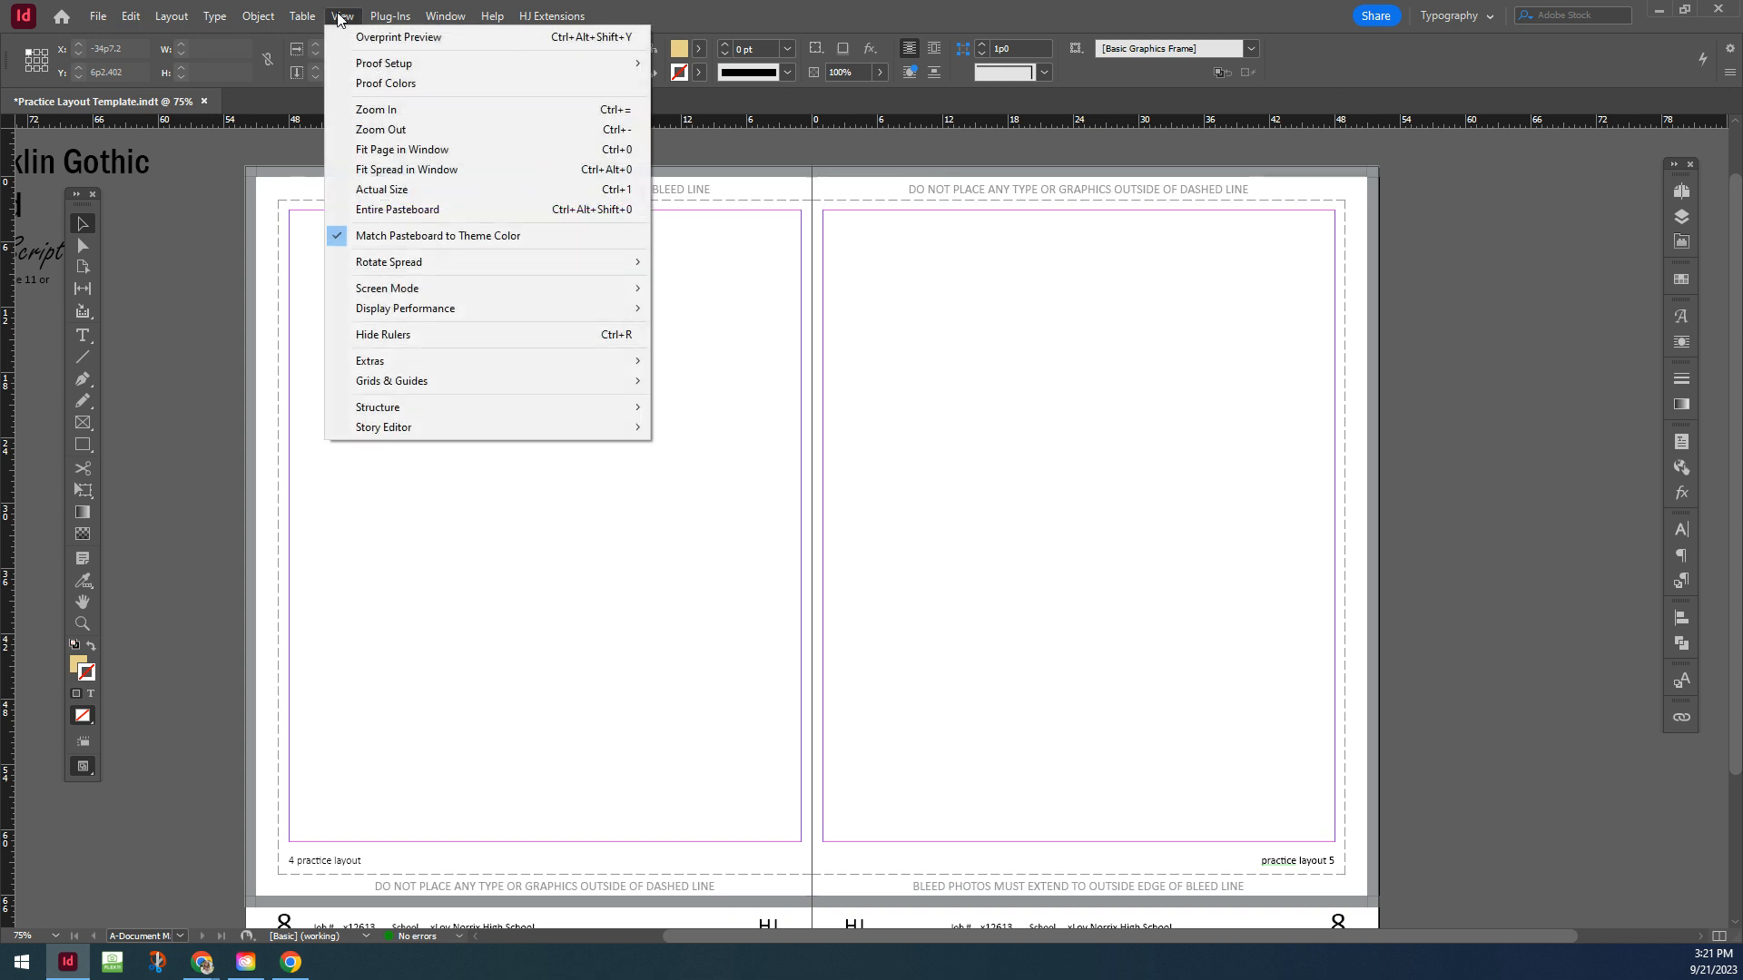
{"action": "left_click", "coordinate": [399, 338]}
{"action": "left_click", "coordinate": [341, 17]}
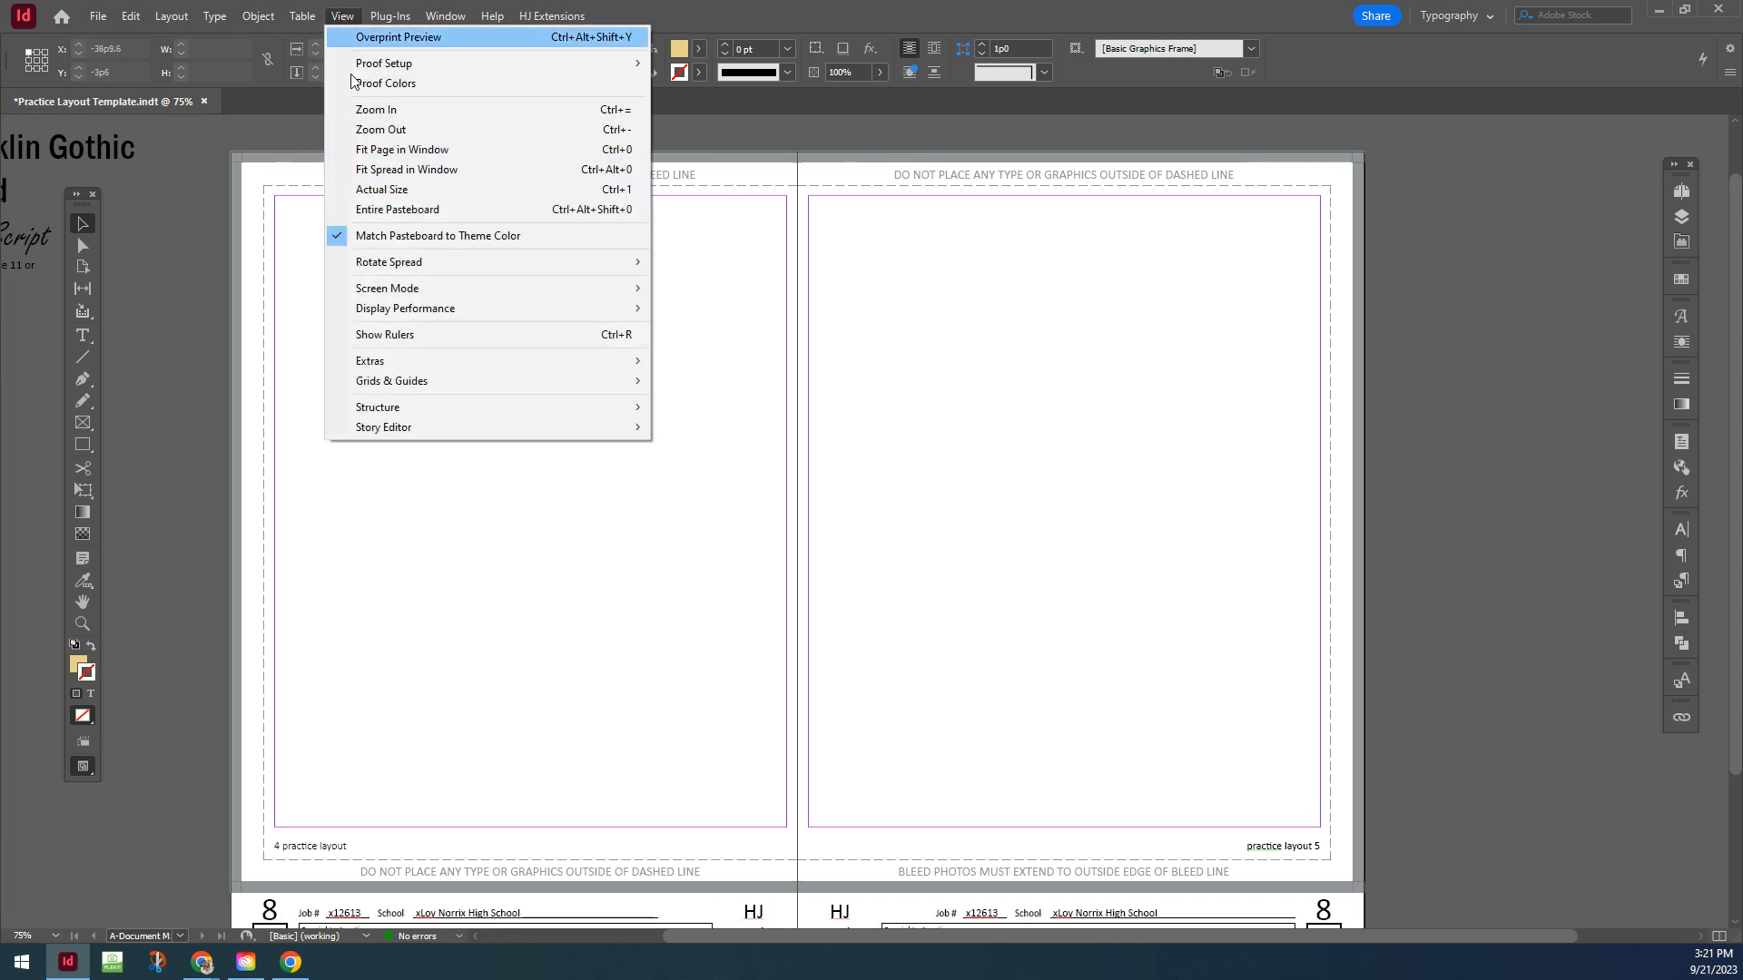
{"action": "left_click", "coordinate": [406, 338]}
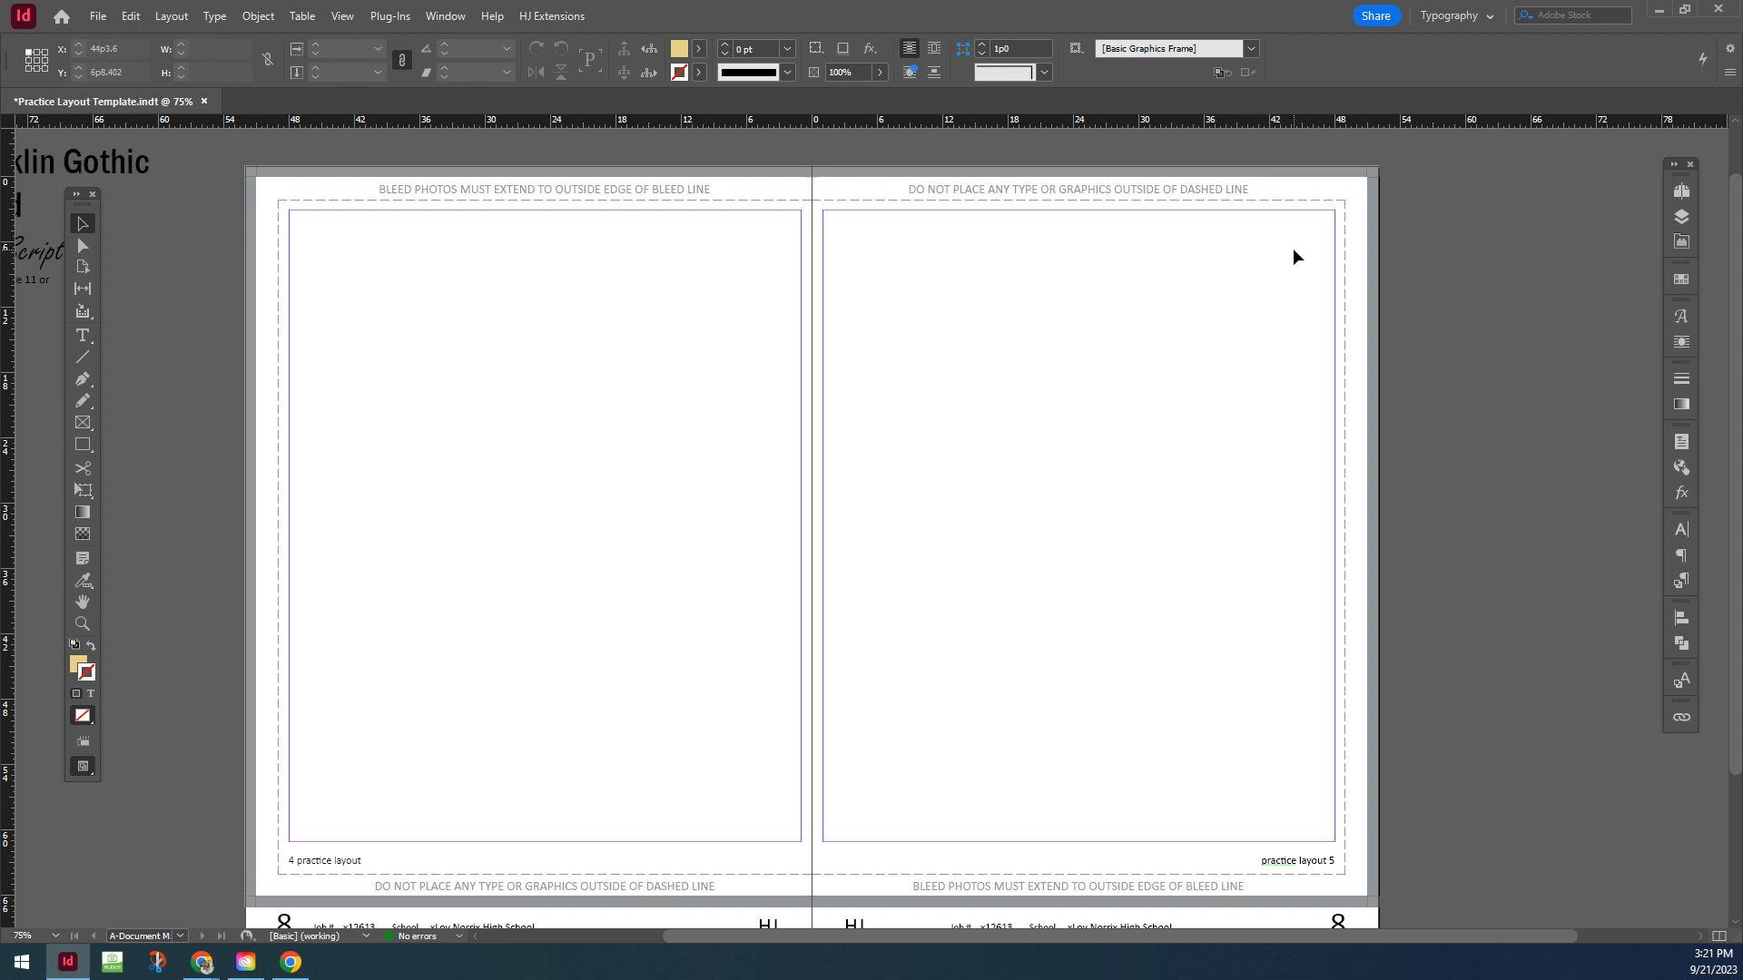
Place IMG_9149 at full size from the Practice Layout Photos library, starting in the upper part of page 4.
{"action": "left_click", "coordinate": [1687, 247]}
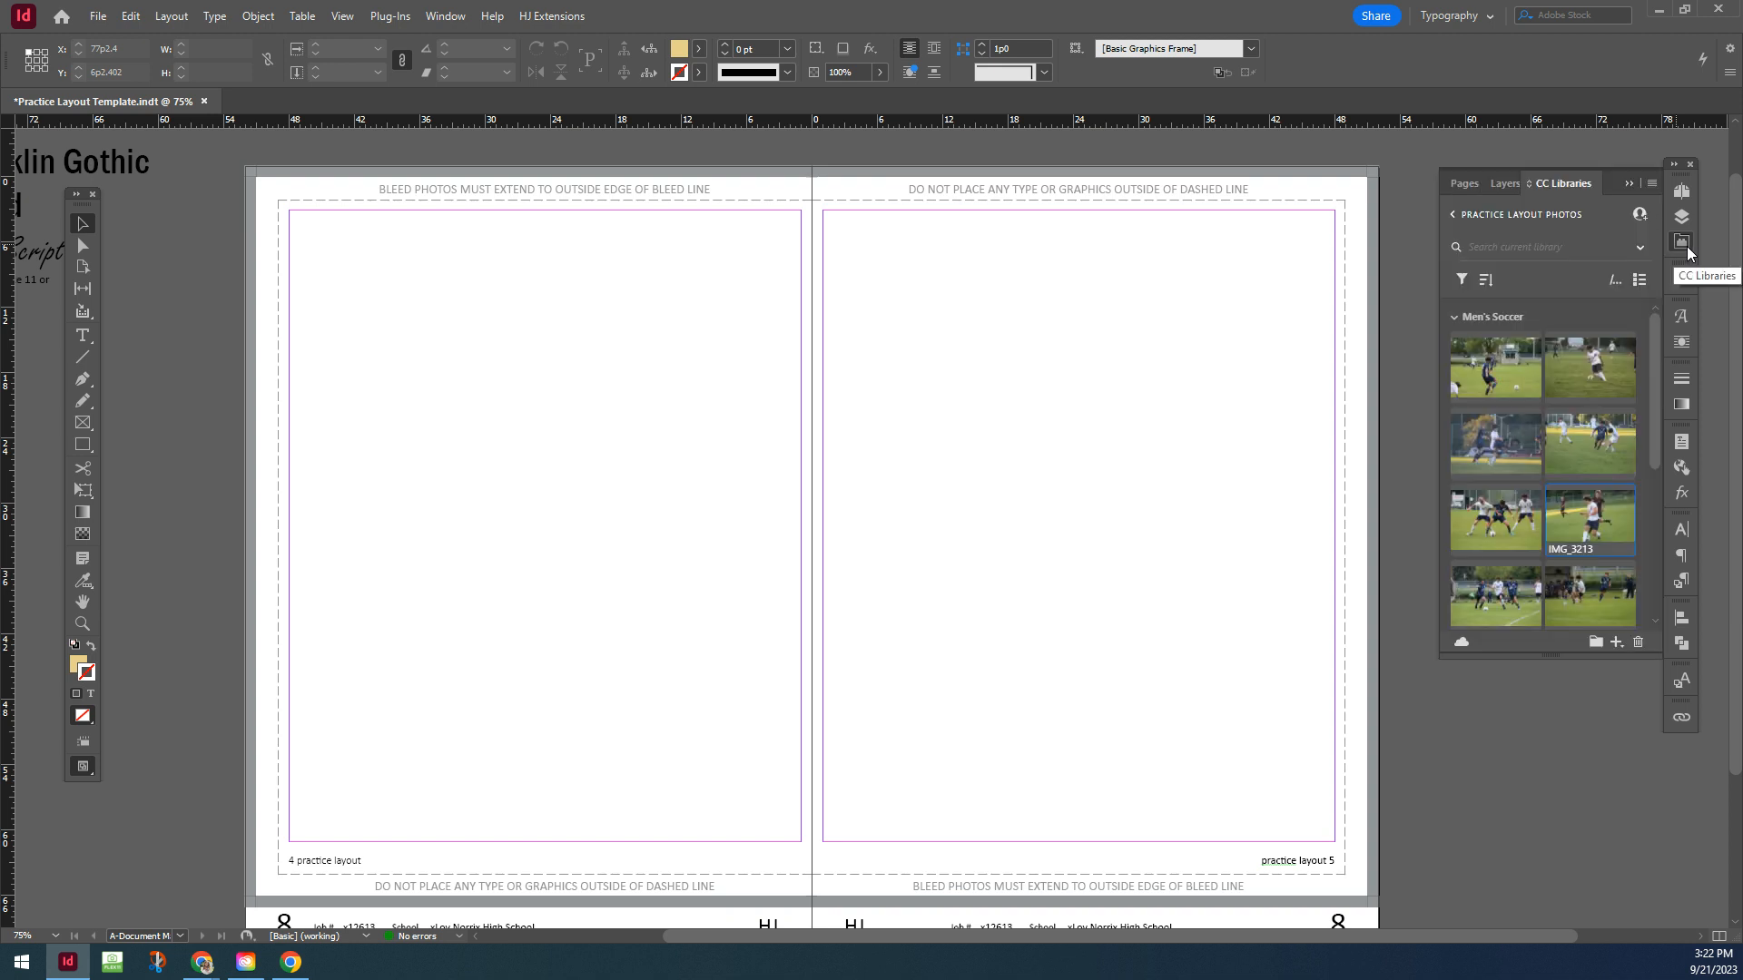
{"action": "scroll", "coordinate": [1639, 414], "scroll_direction": "down", "scroll_amount": 1}
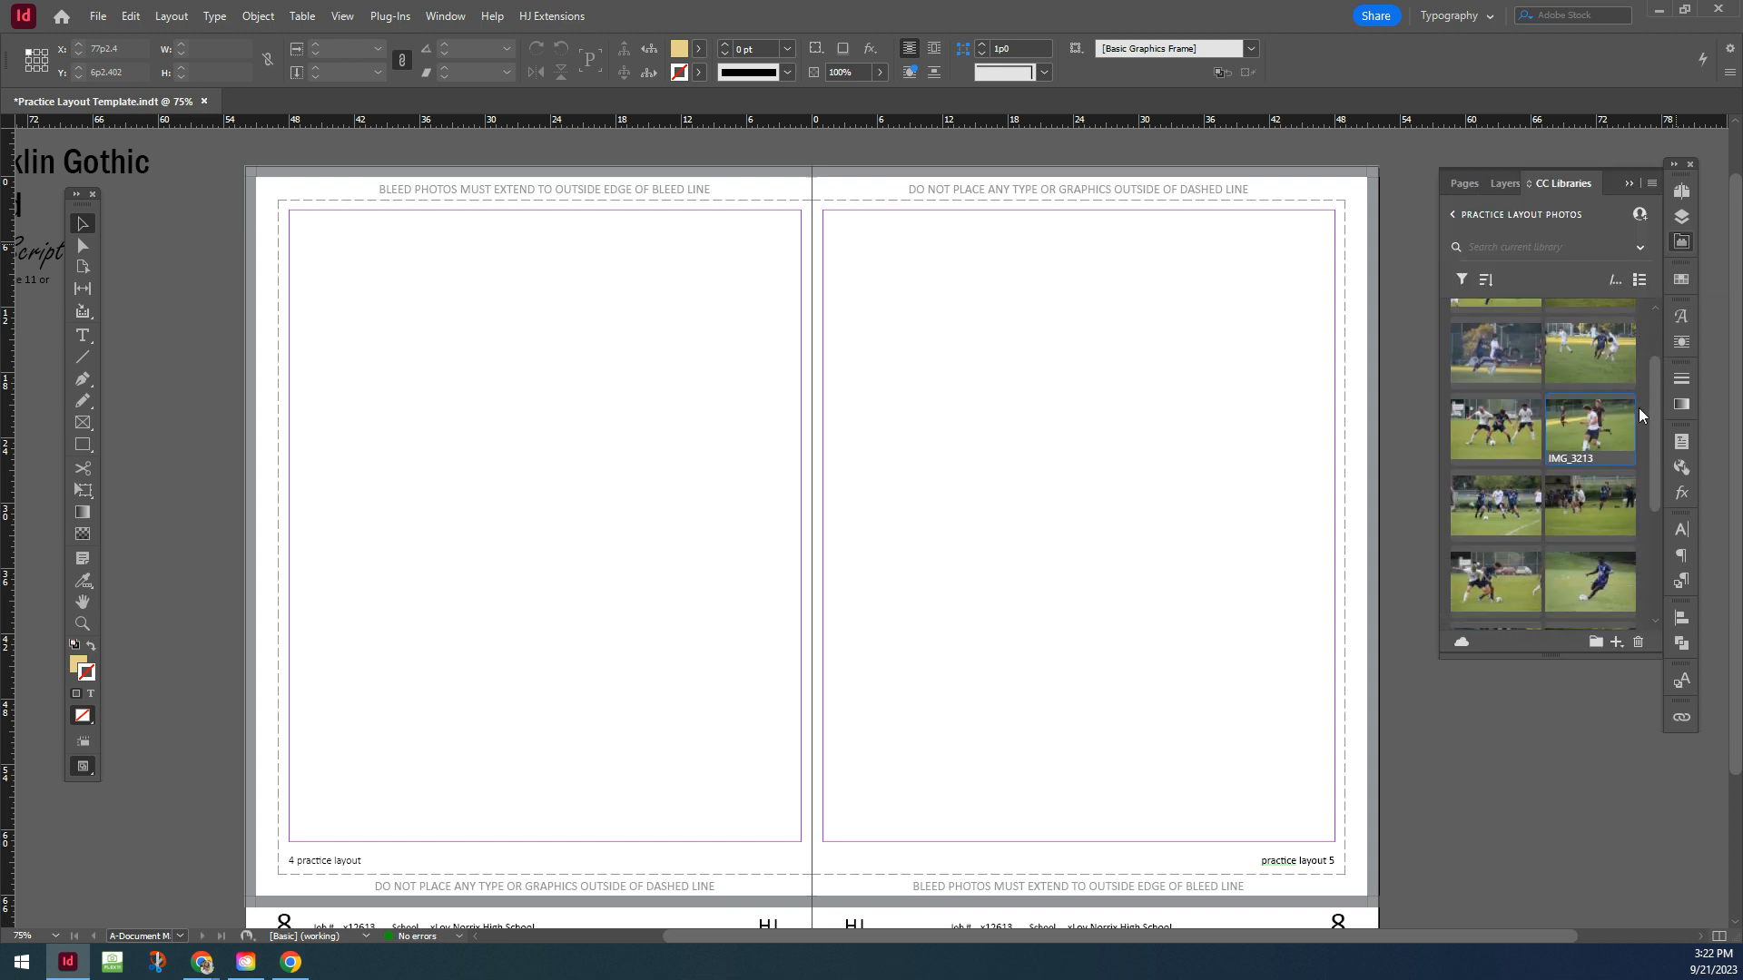
{"action": "scroll", "coordinate": [1642, 415], "scroll_direction": "down", "scroll_amount": 2}
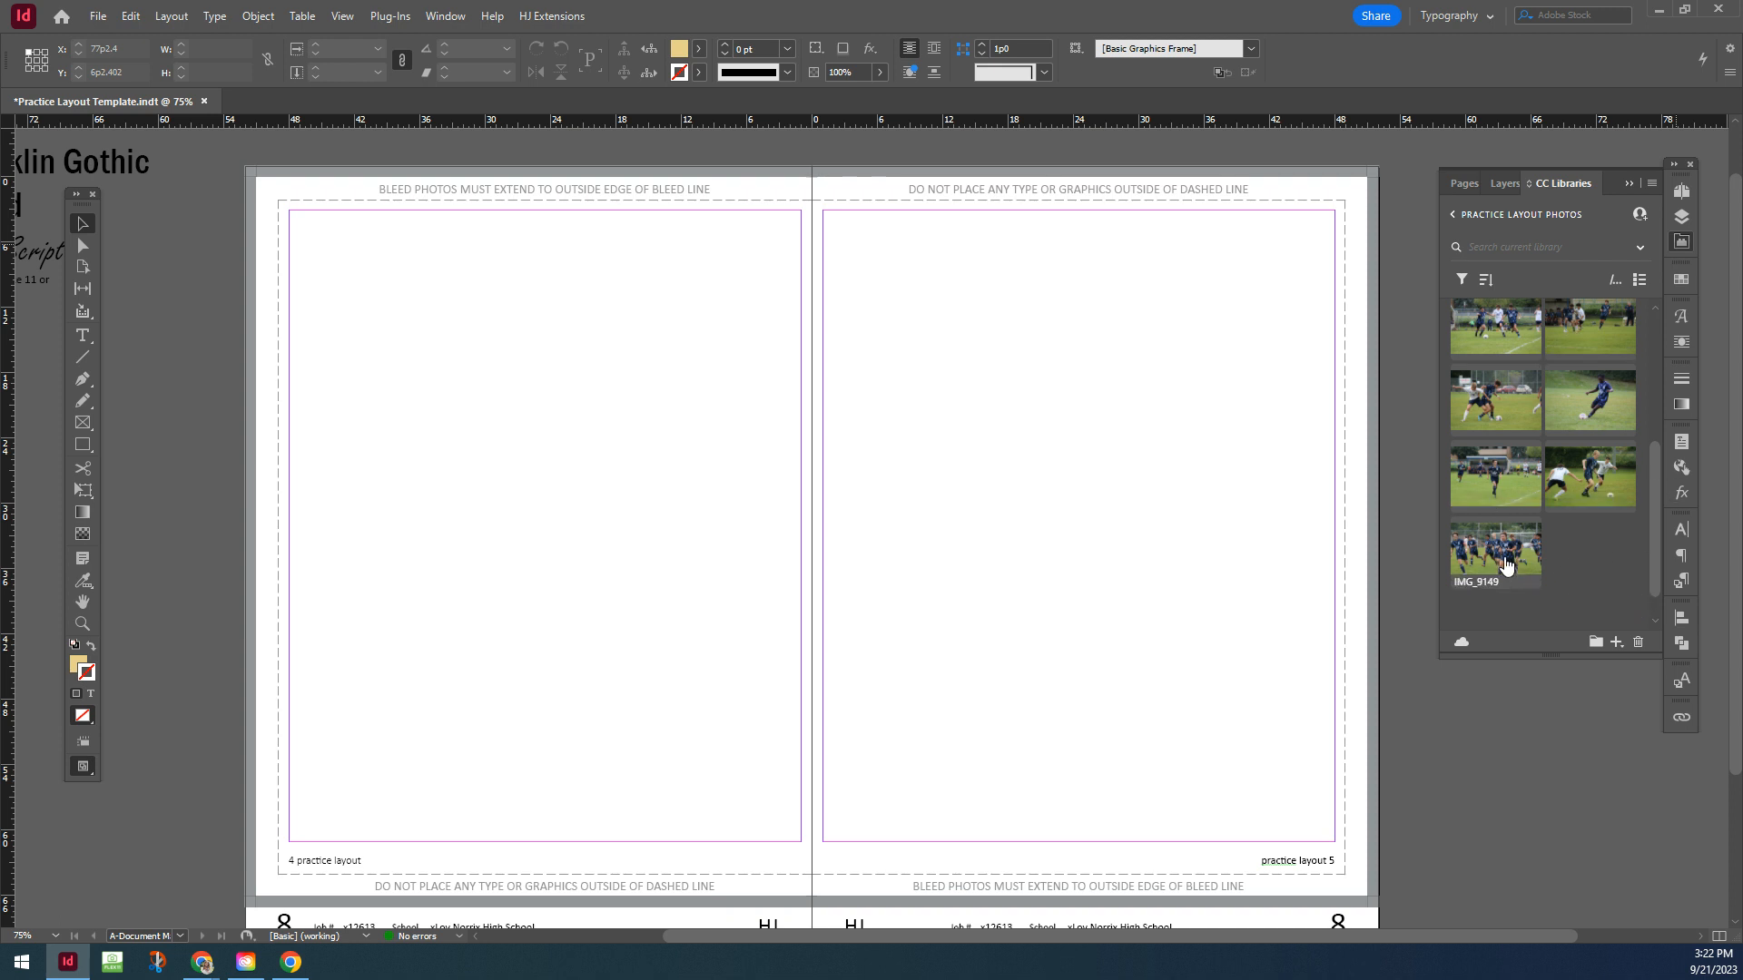
{"action": "left_click_drag", "start_coordinate": [1505, 559], "coordinate": [859, 382]}
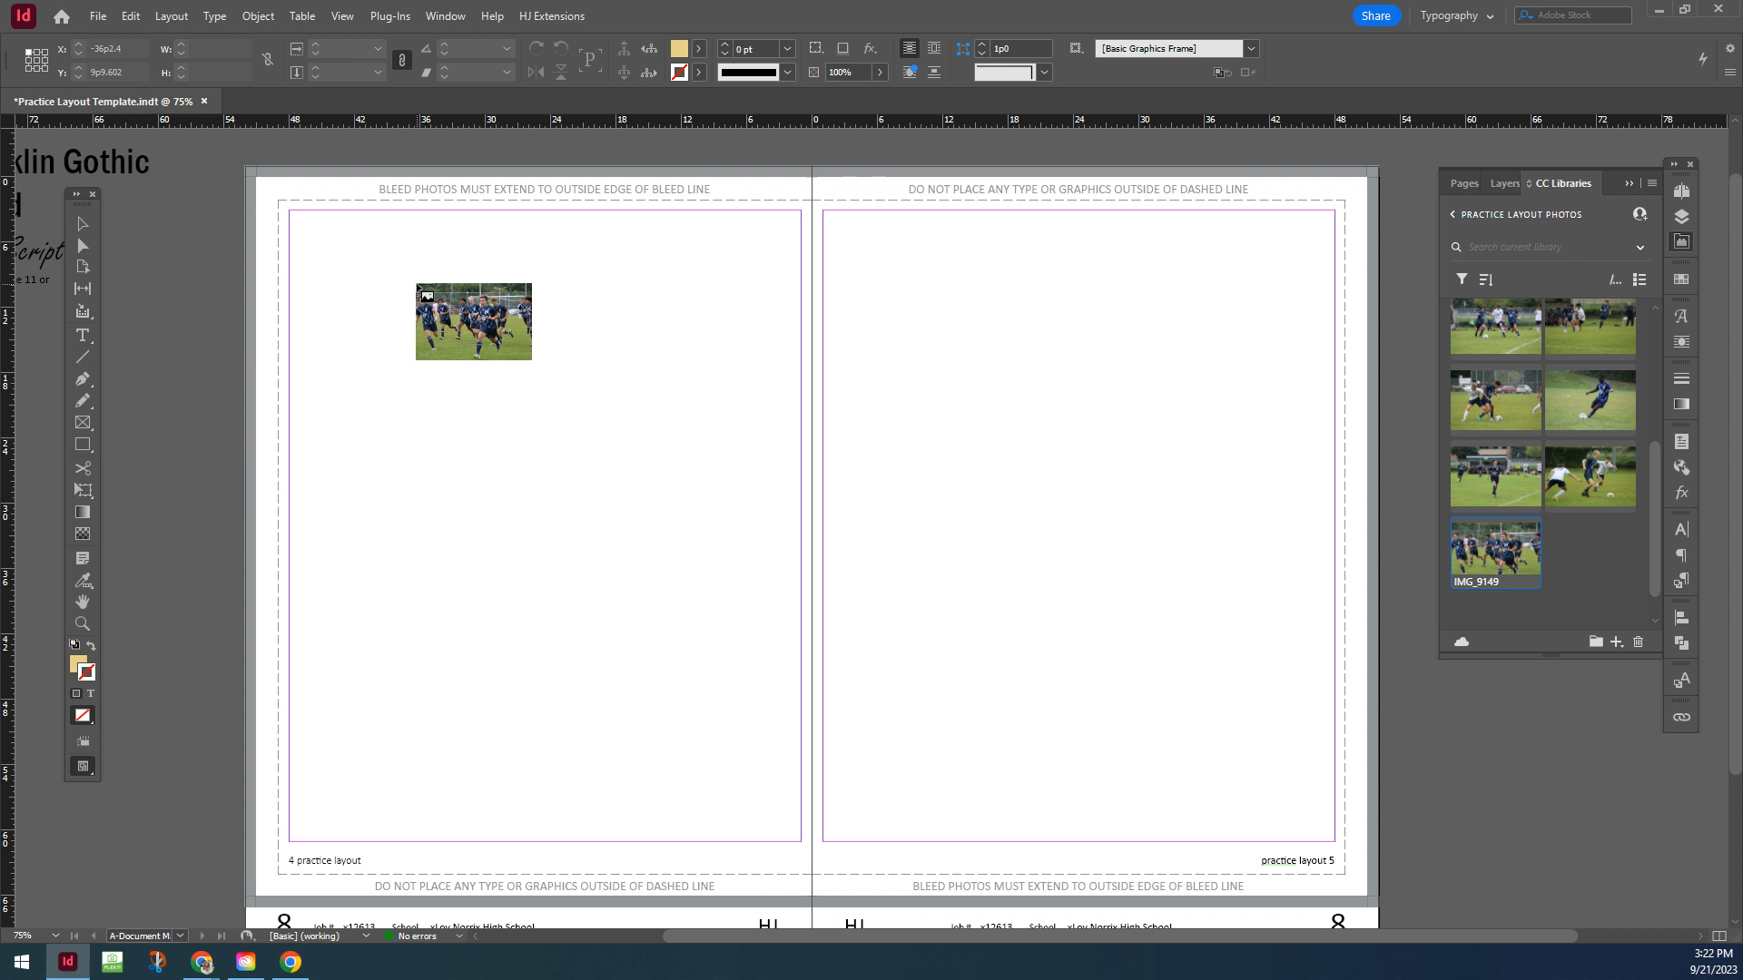
{"action": "left_click", "coordinate": [417, 284]}
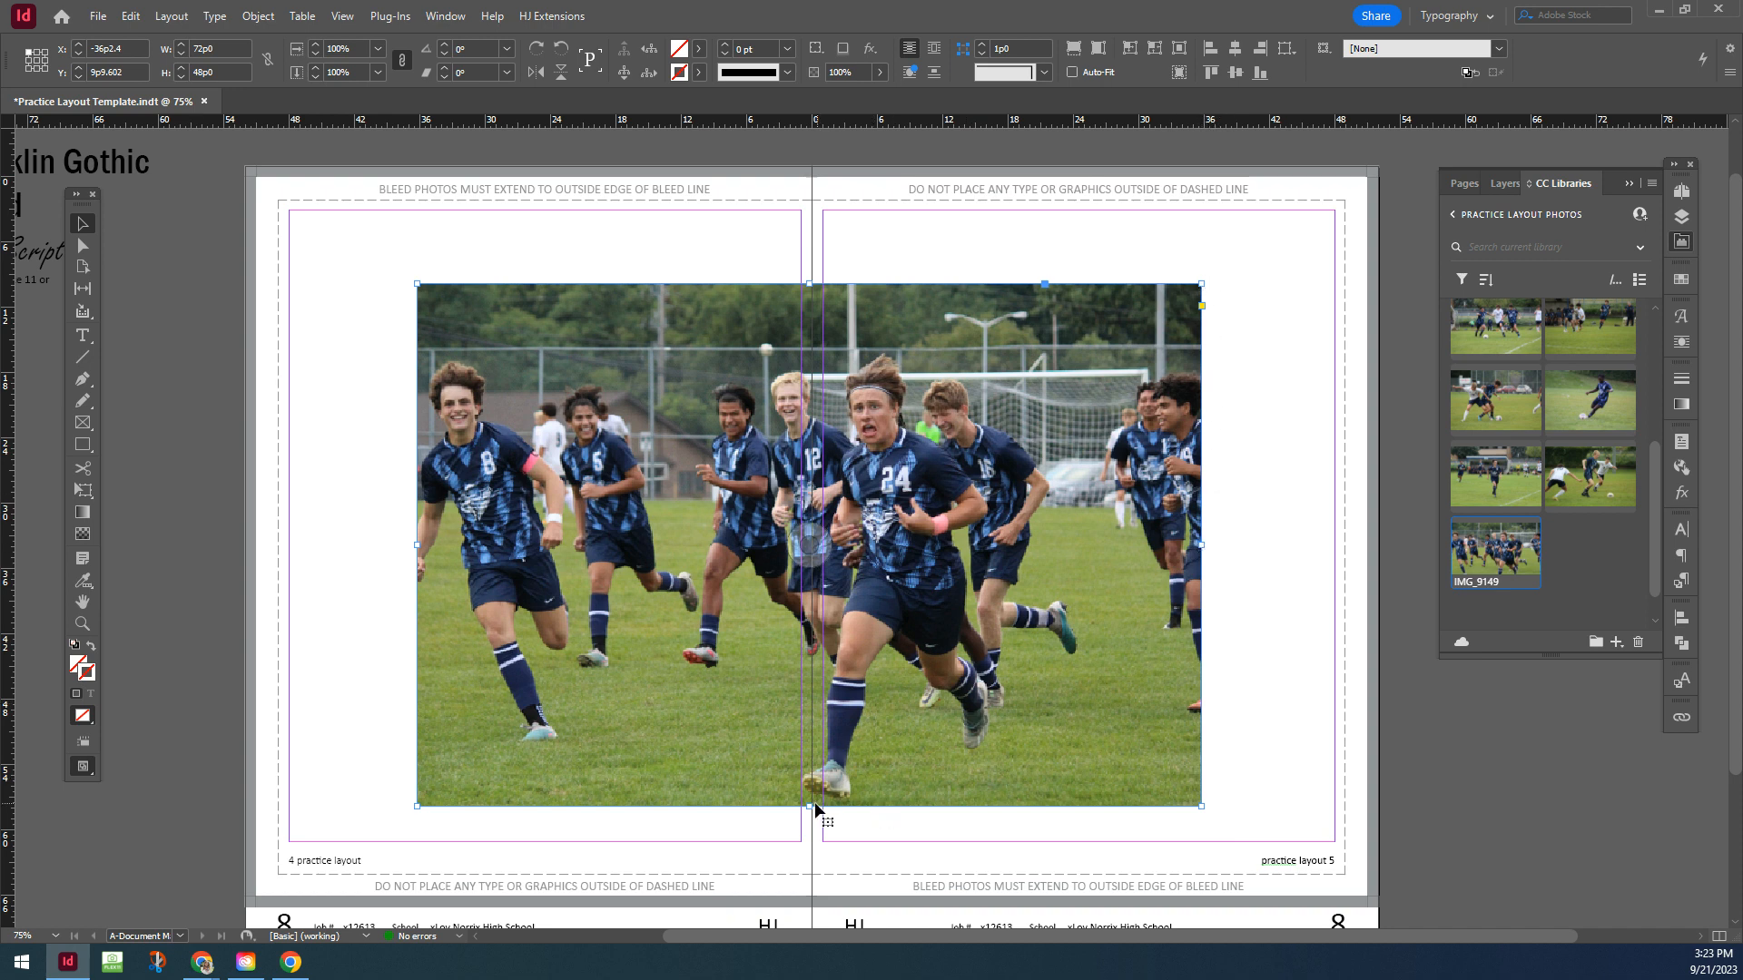
Crop the team photo's right side to a width of about 62p2, and scale the cropped photo proportionally to 38p0 wide.
{"action": "left_click_drag", "start_coordinate": [1201, 545], "coordinate": [1095, 544]}
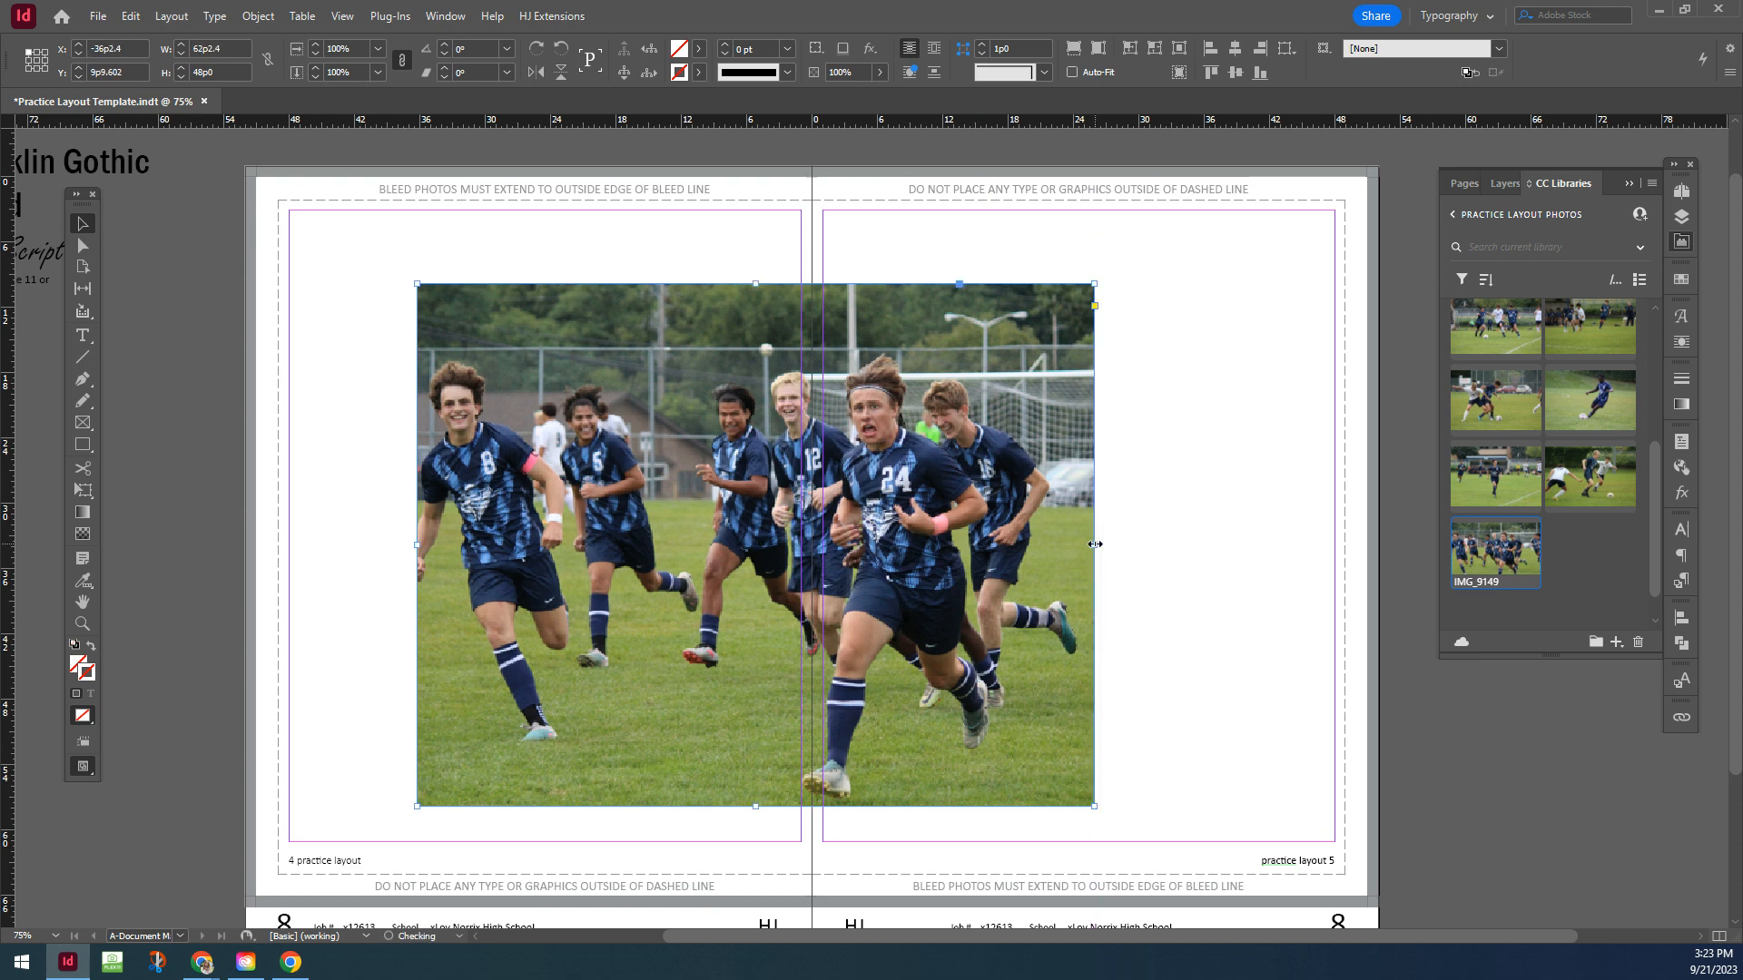
{"action": "key", "text": "ctrl+z"}
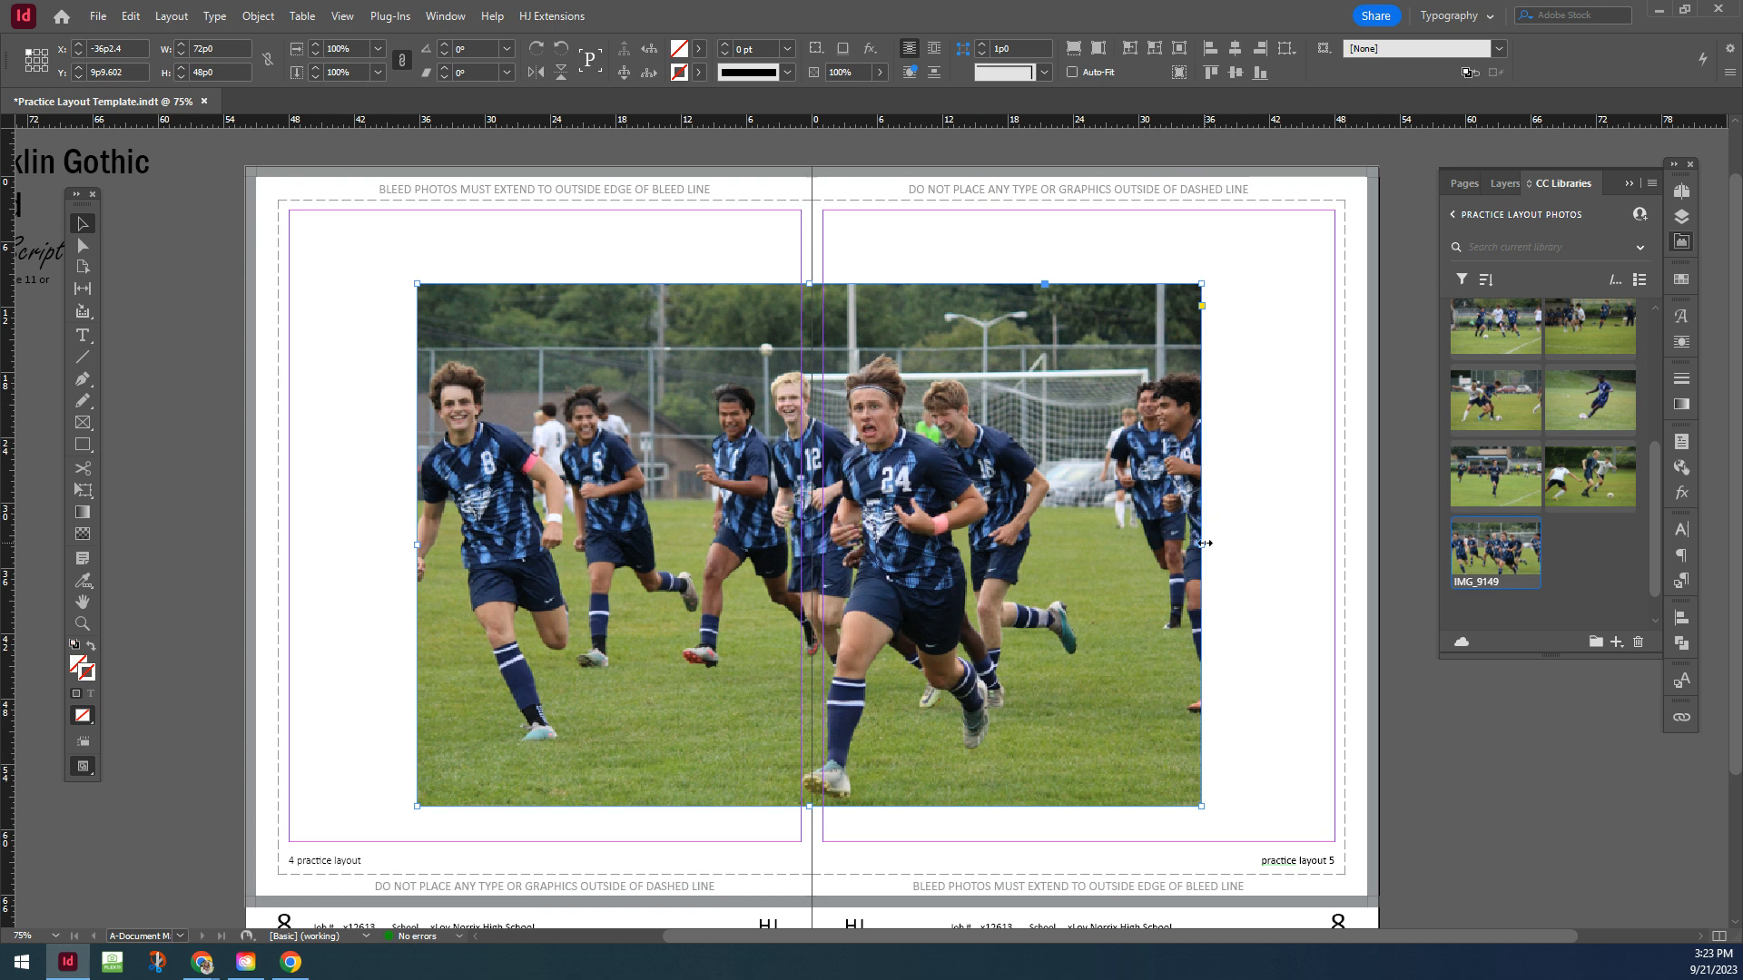
{"action": "left_click_drag", "start_coordinate": [1203, 543], "coordinate": [1096, 543]}
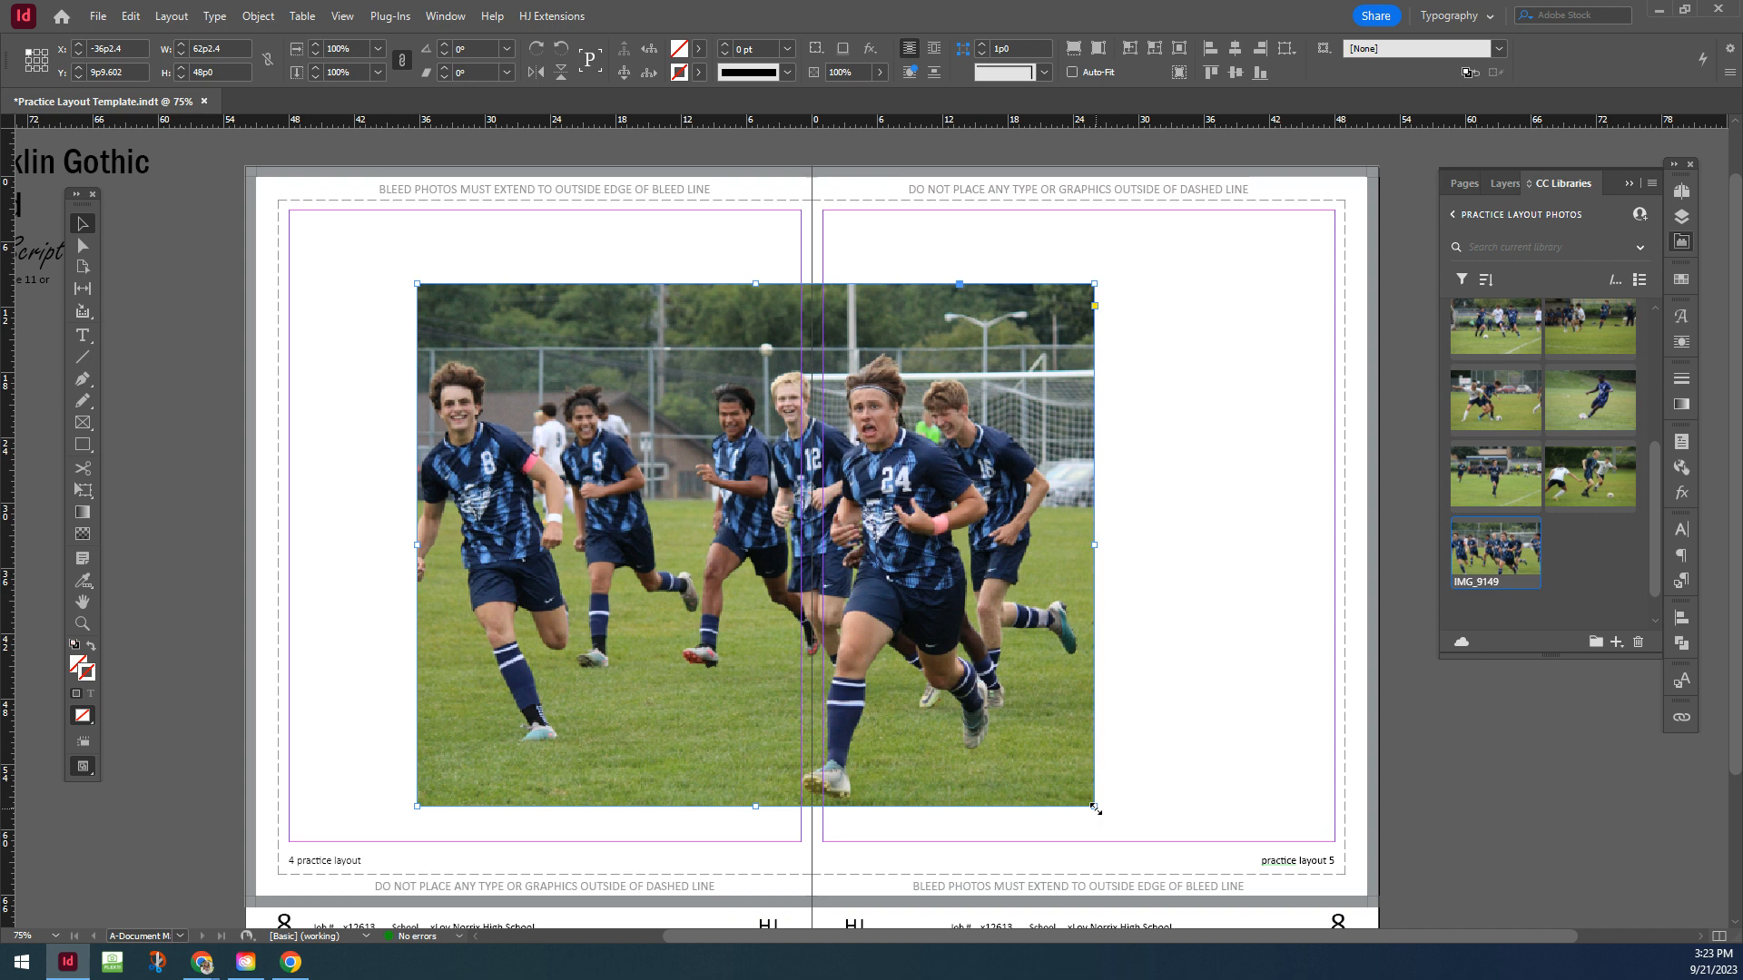
{"action": "left_click_drag", "start_coordinate": [1096, 808], "coordinate": [830, 585]}
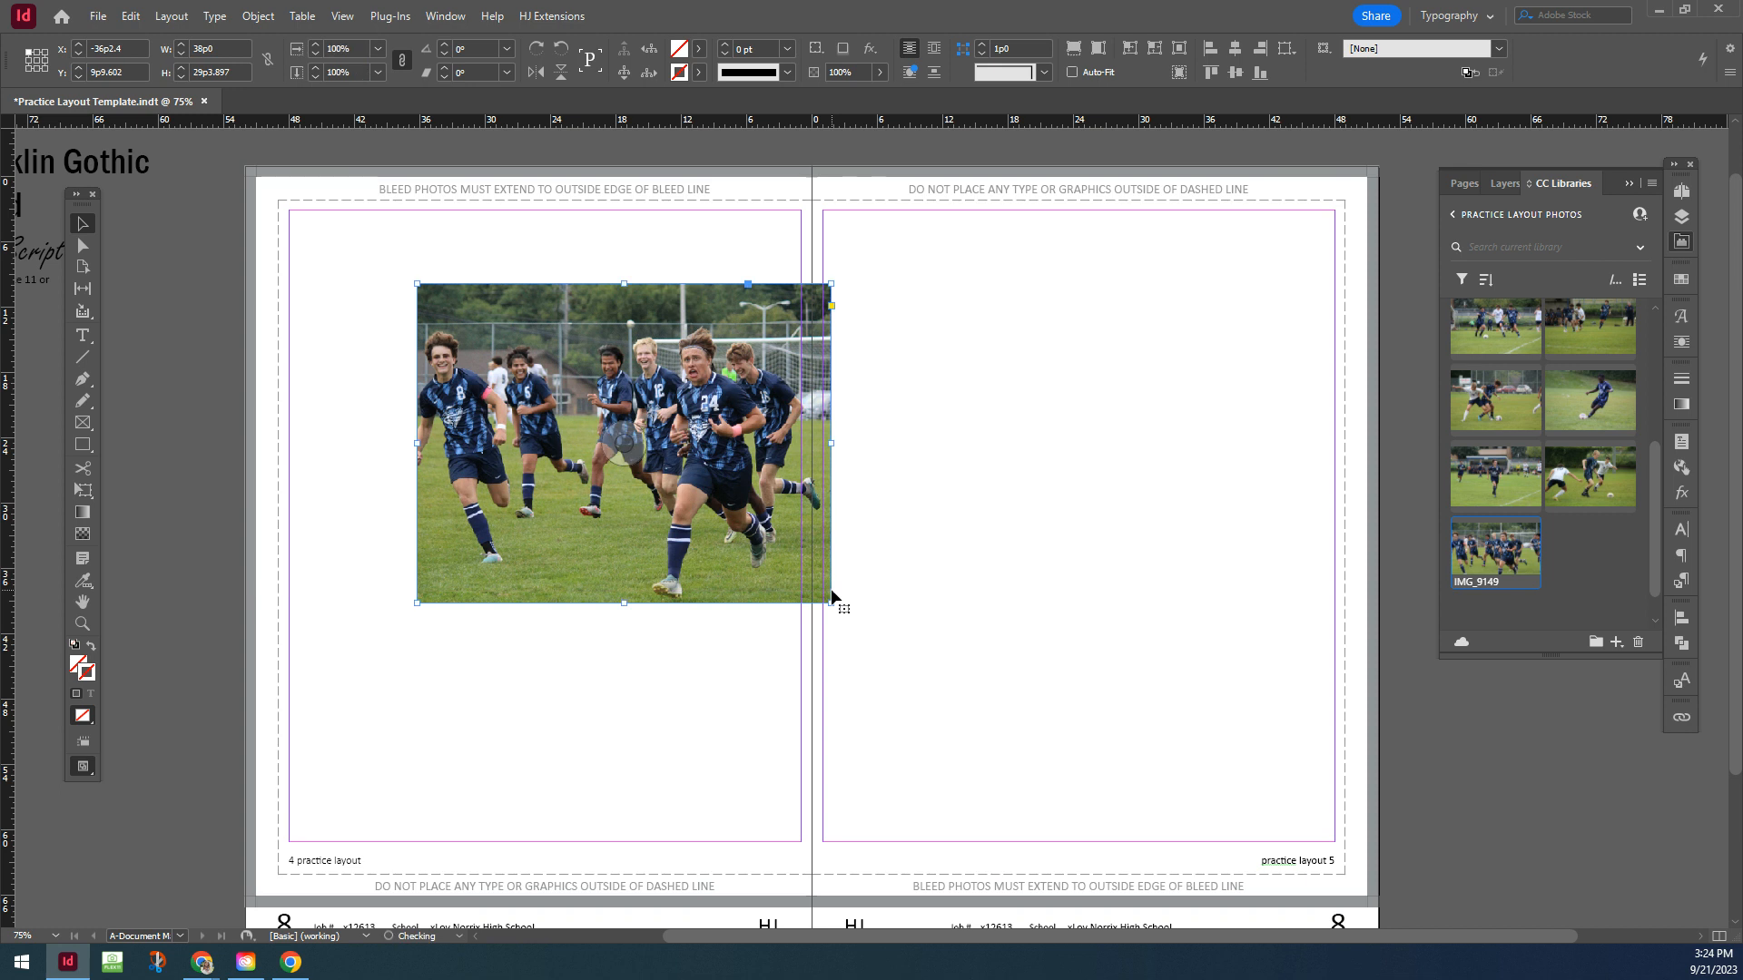
{"action": "left_click", "coordinate": [941, 505]}
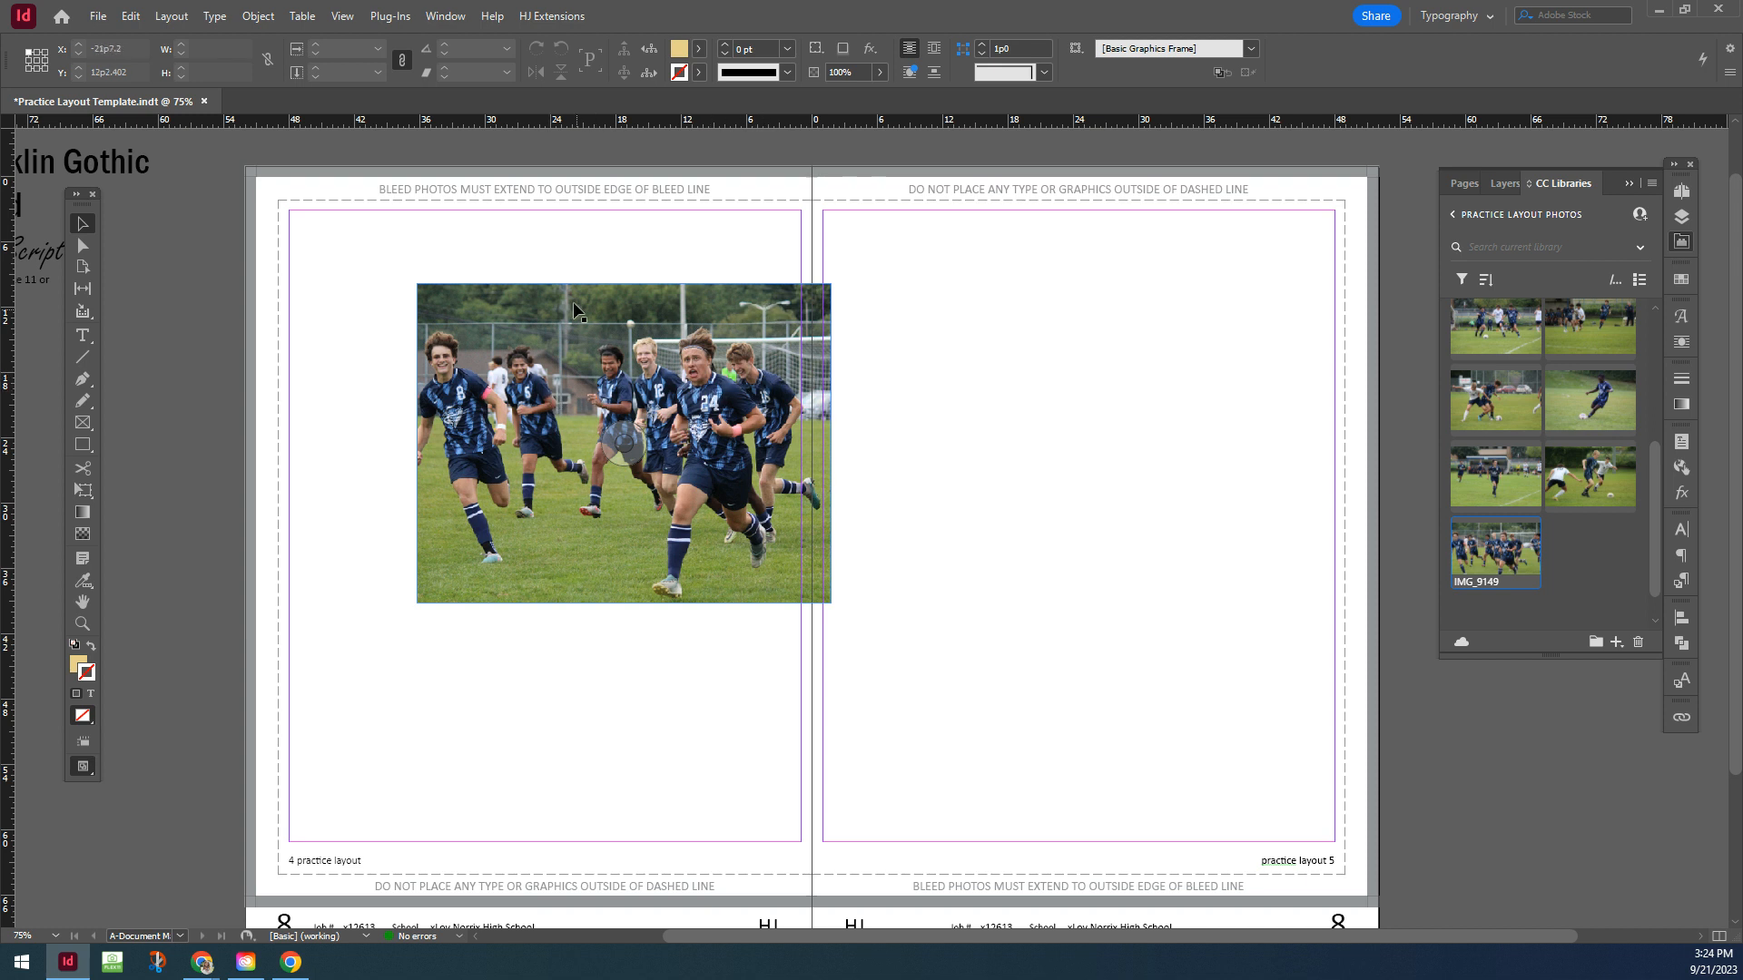
Align the team photo with the top margin, moving it from page 4's outer corner to page 5's gutter edge.
{"action": "left_click_drag", "start_coordinate": [563, 297], "coordinate": [439, 231]}
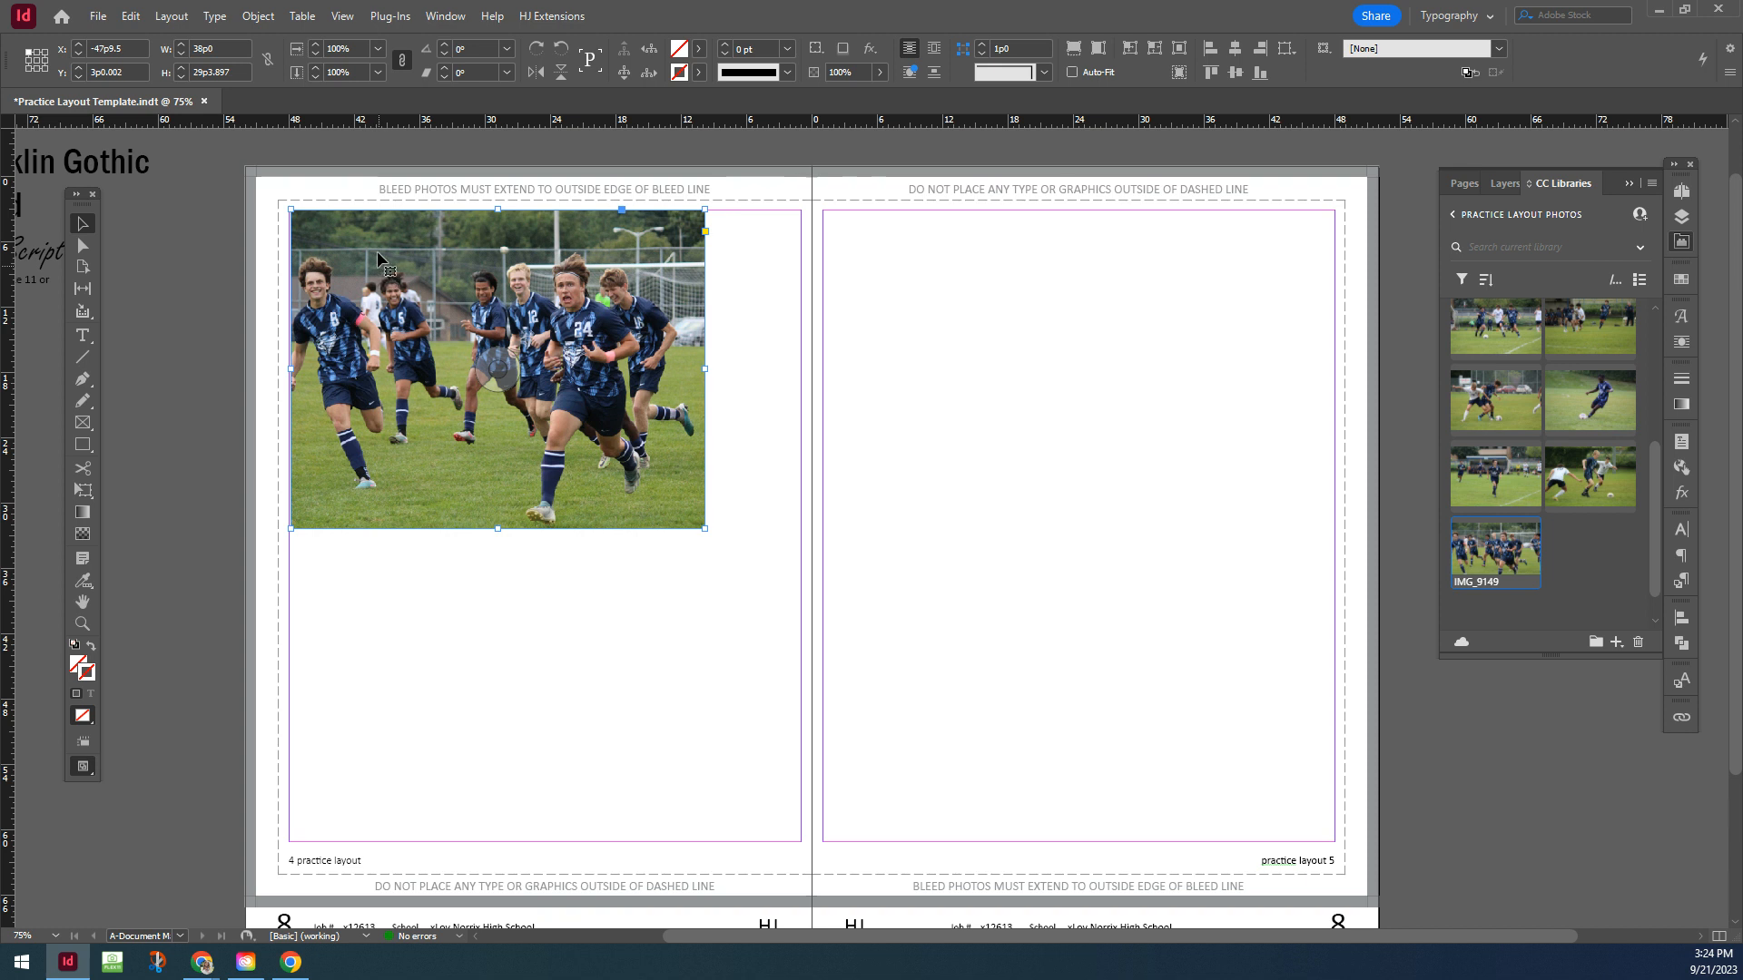
{"action": "left_click_drag", "start_coordinate": [385, 234], "coordinate": [721, 247]}
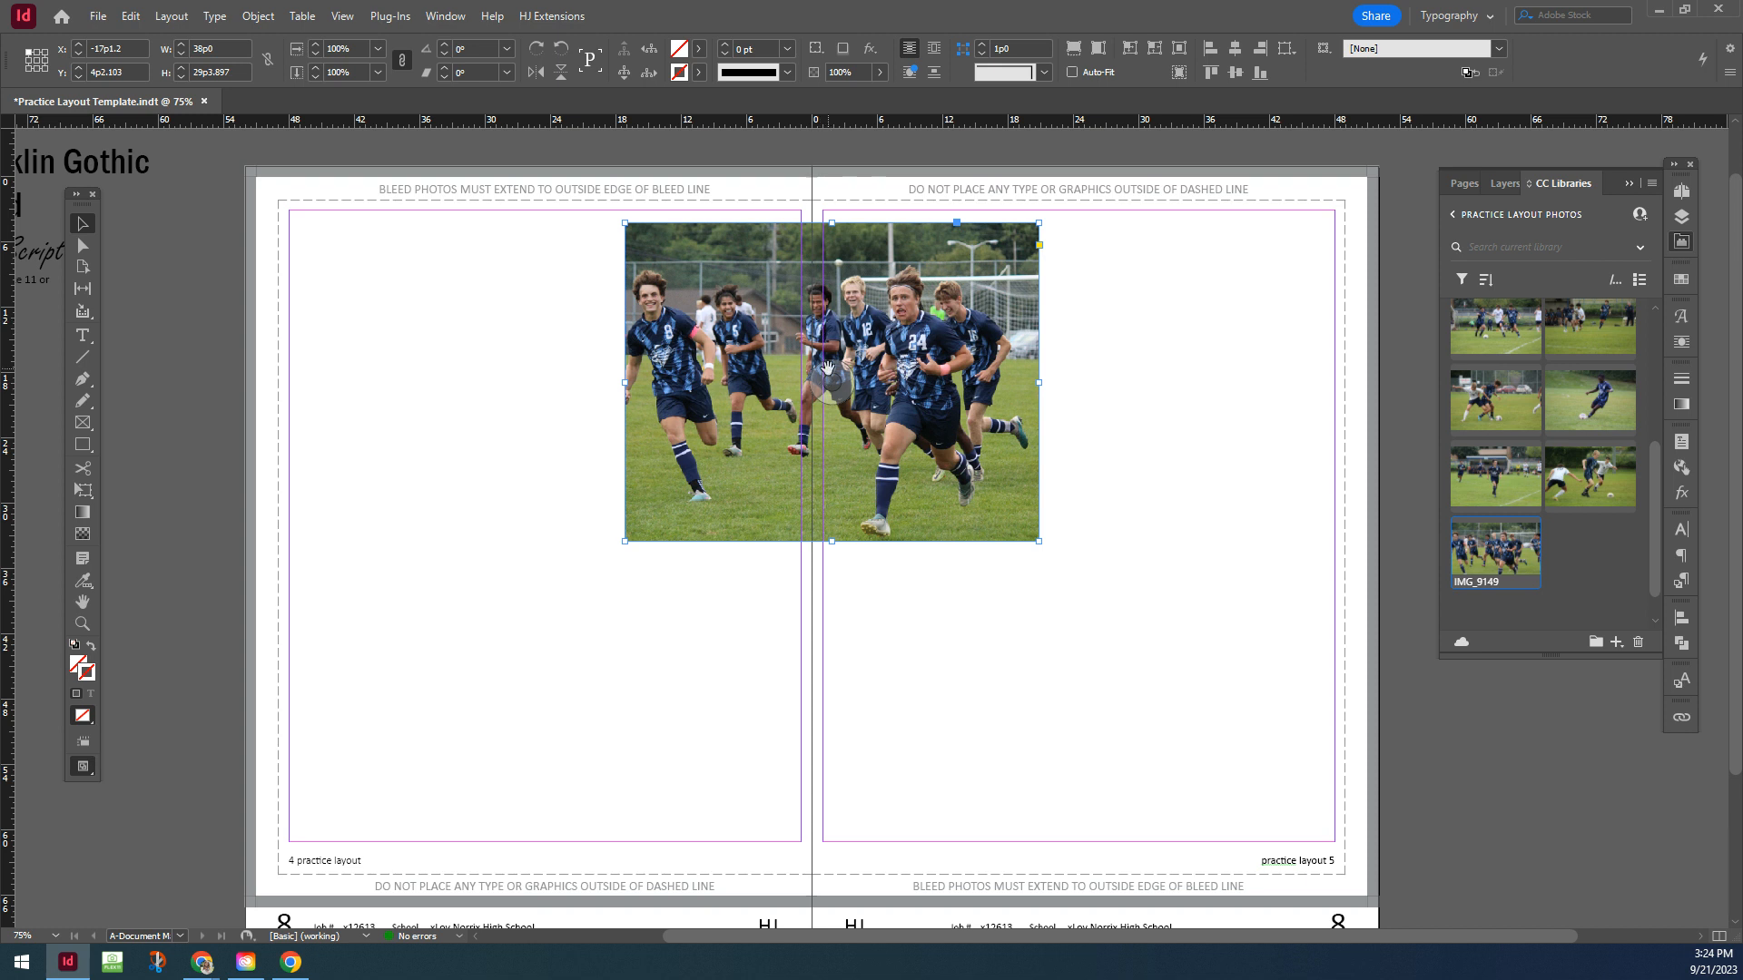
{"action": "left_click_drag", "start_coordinate": [865, 238], "coordinate": [886, 222]}
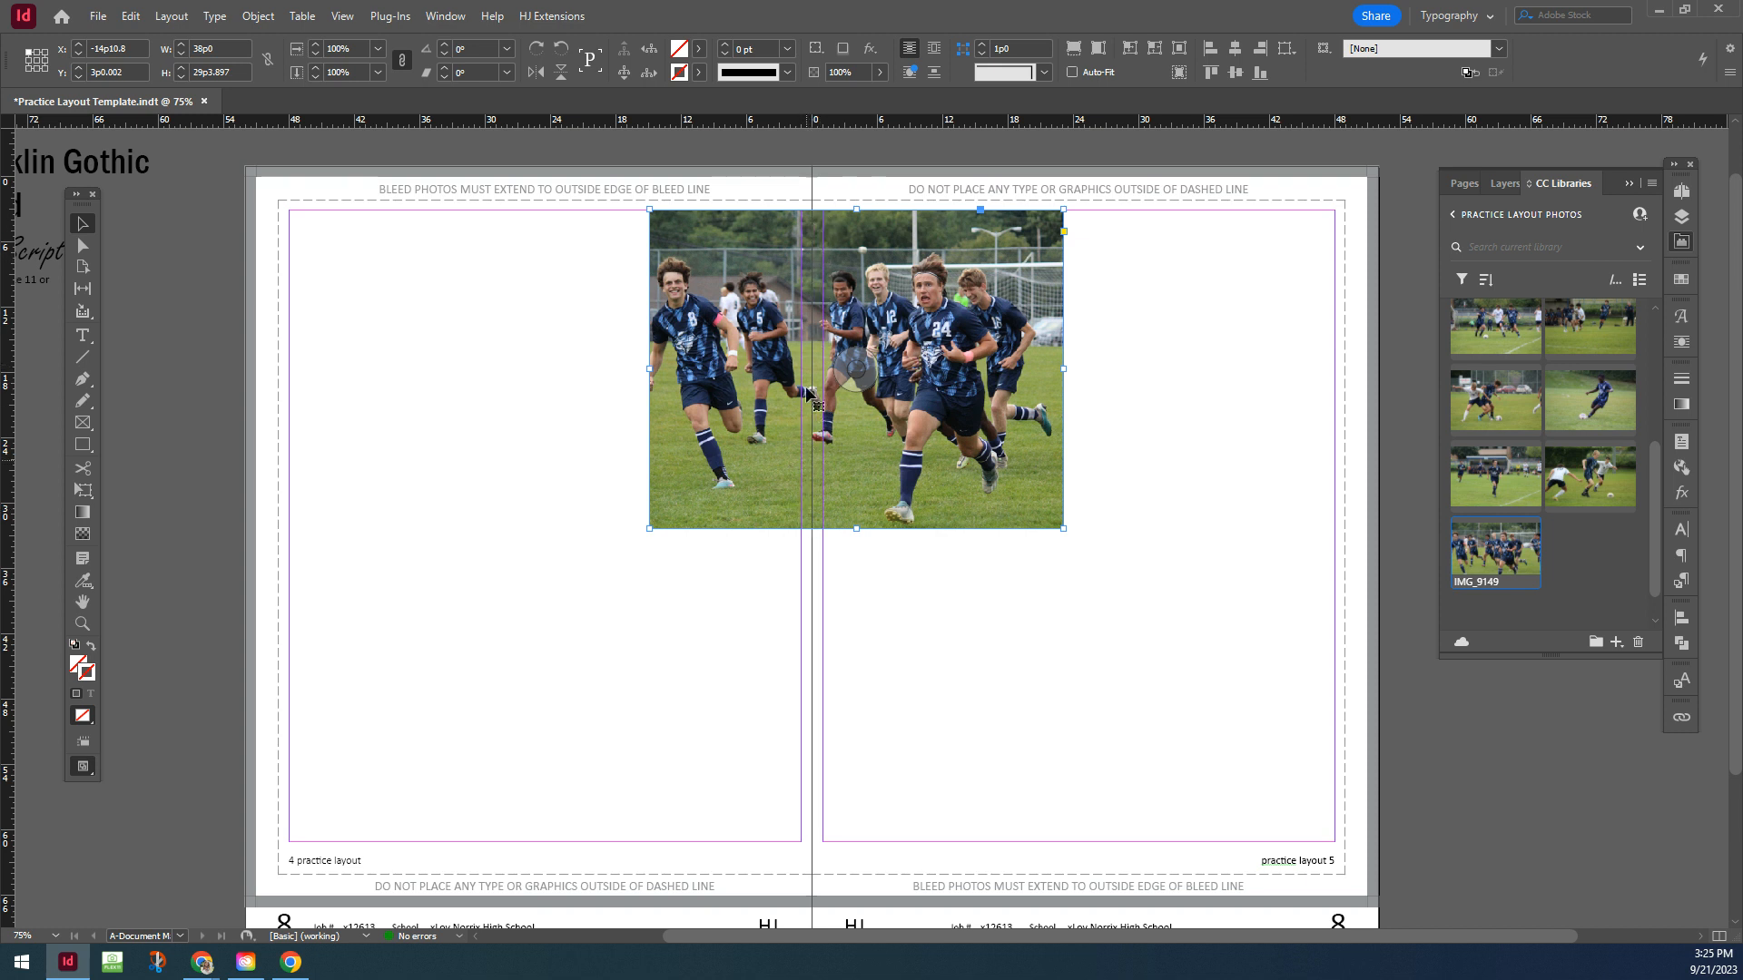
{"action": "left_click_drag", "start_coordinate": [857, 231], "coordinate": [1008, 227]}
{"action": "left_click", "coordinate": [1019, 590]}
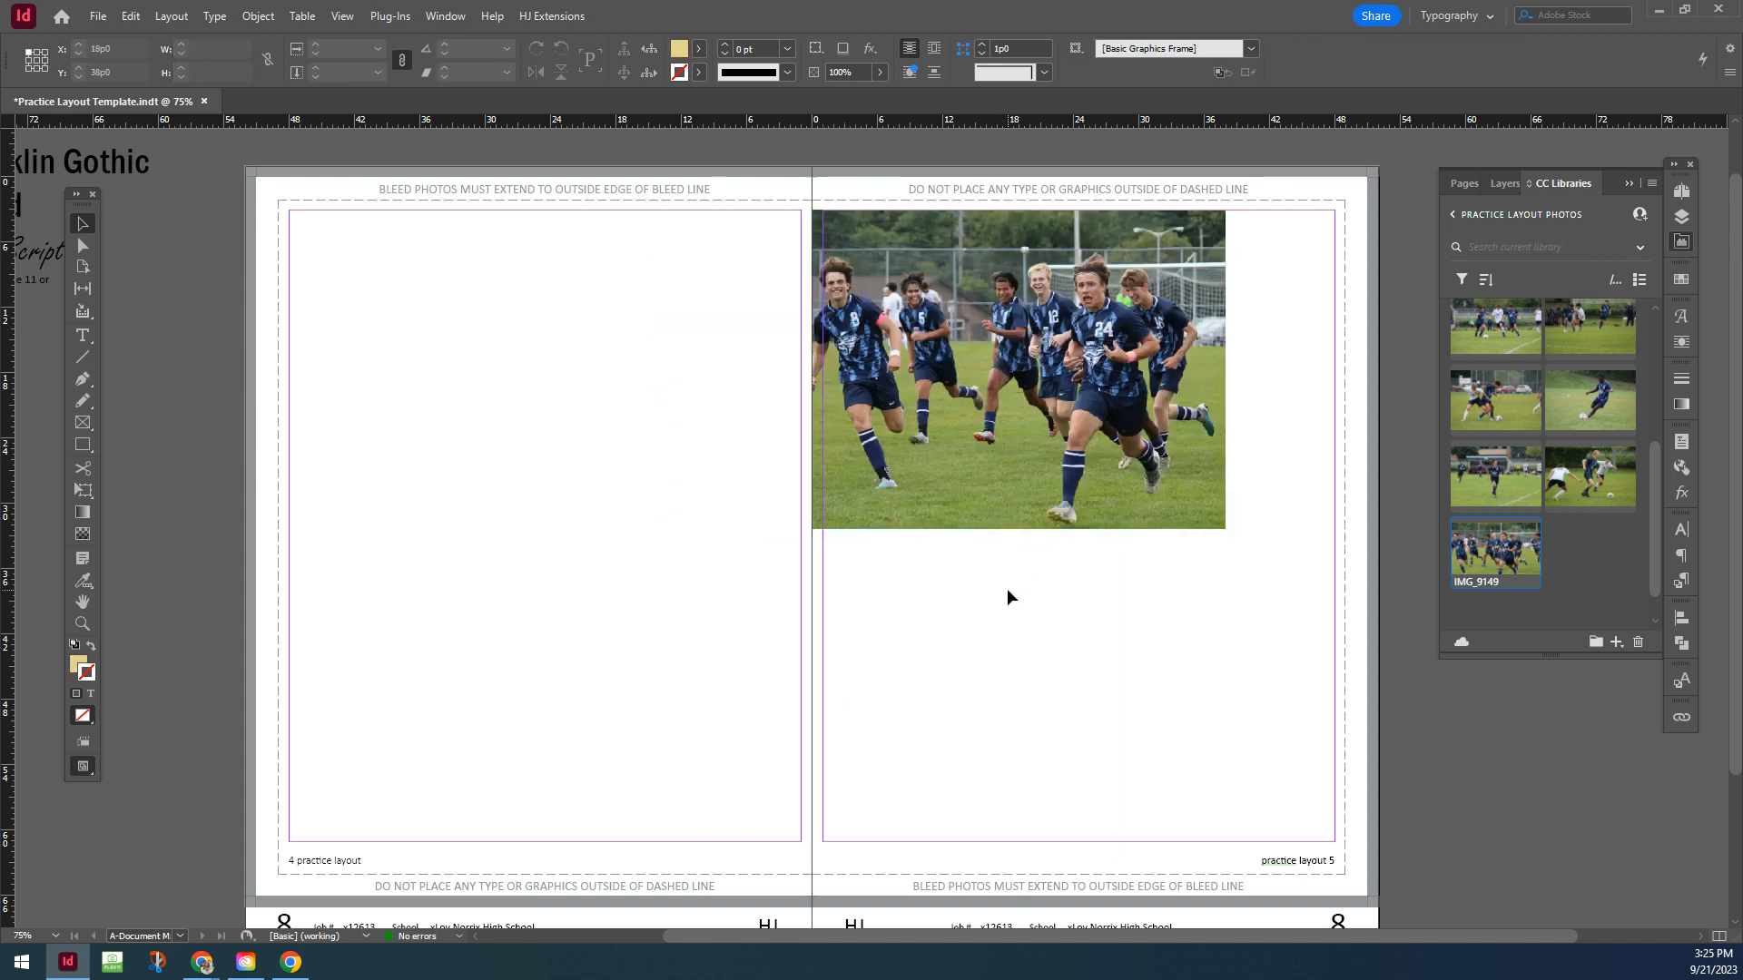
Move the team photo back across the gutter along the top margin, and nudge its left edge to X -14p7.
{"action": "left_click", "coordinate": [1015, 338]}
{"action": "left_click_drag", "start_coordinate": [1000, 228], "coordinate": [865, 229]}
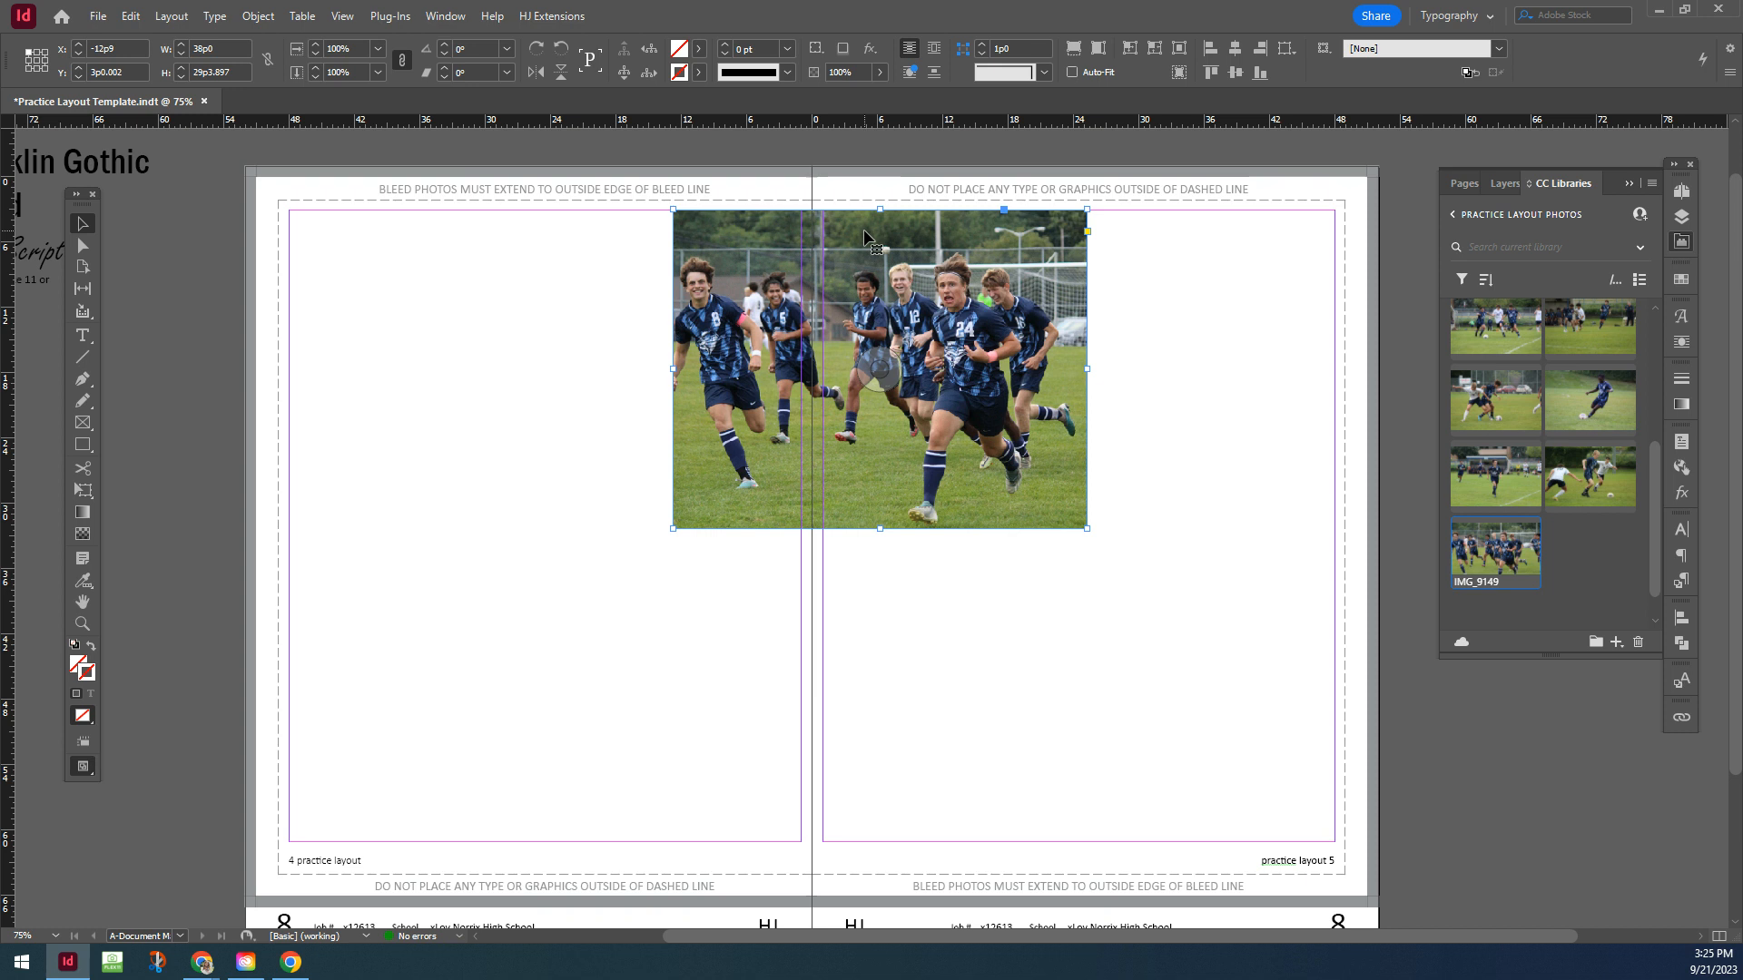
{"action": "left_click_drag", "start_coordinate": [865, 230], "coordinate": [849, 230]}
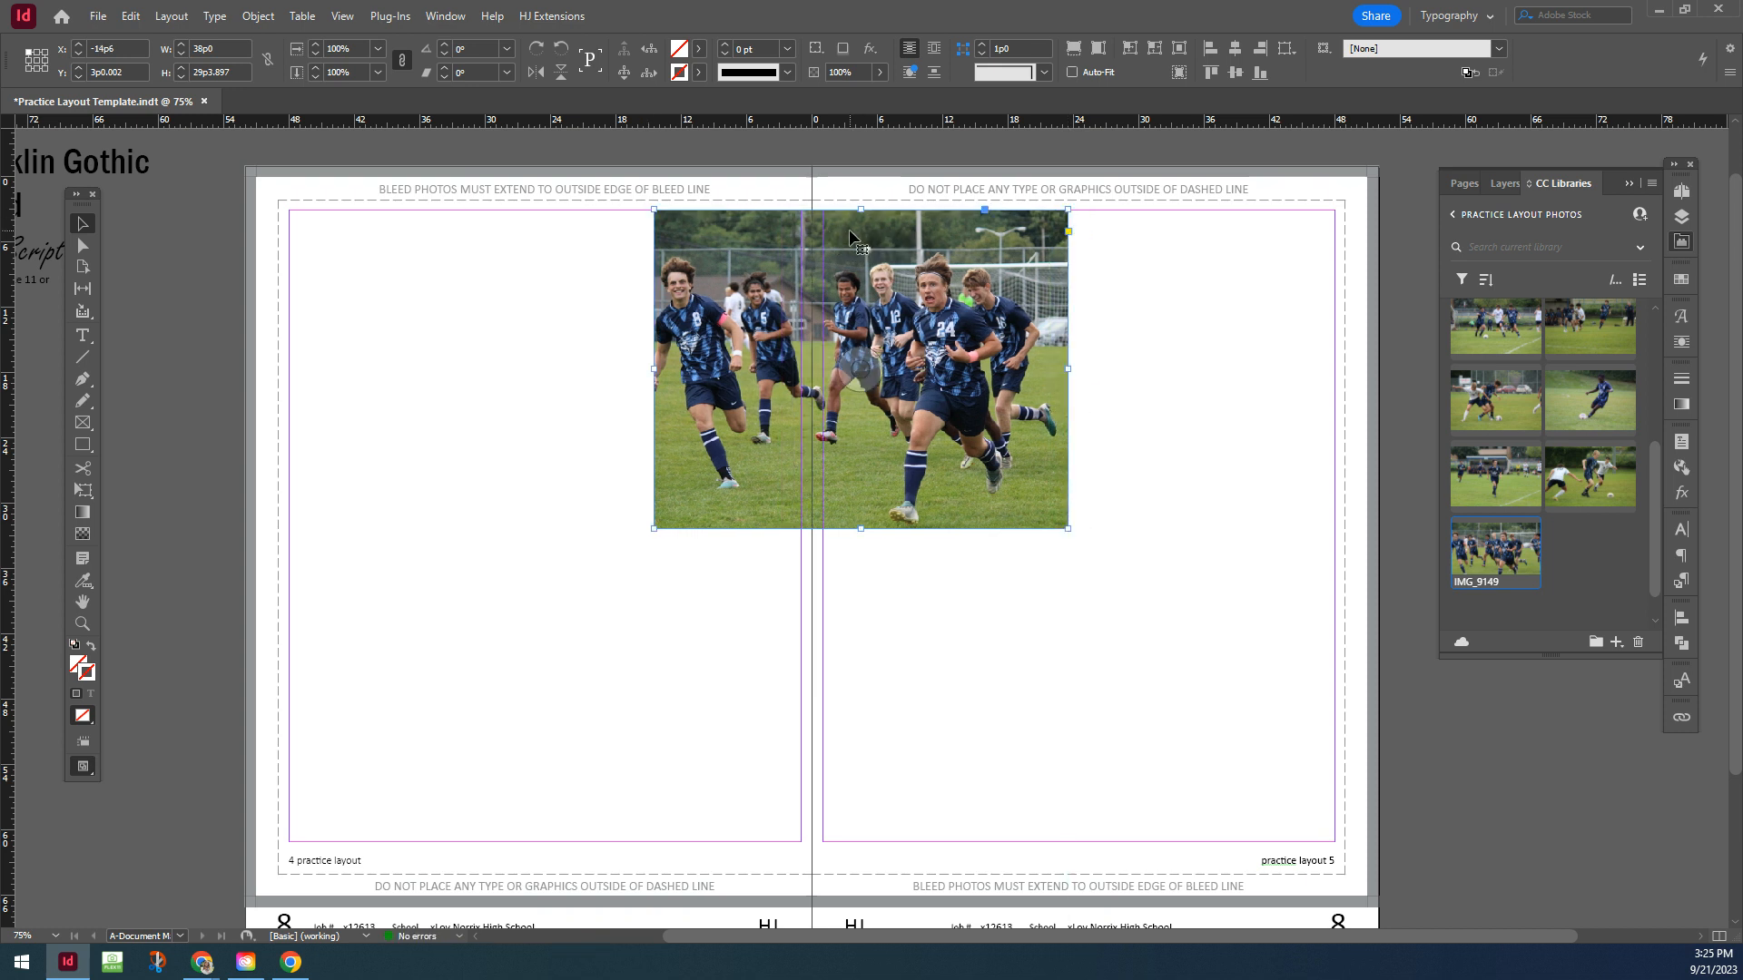
{"action": "key", "text": "Left"}
{"action": "key", "text": "shift+Left"}
{"action": "key", "text": "shift+Left"}
{"action": "key", "text": "shift+Right"}
{"action": "key", "text": "shift+Right"}
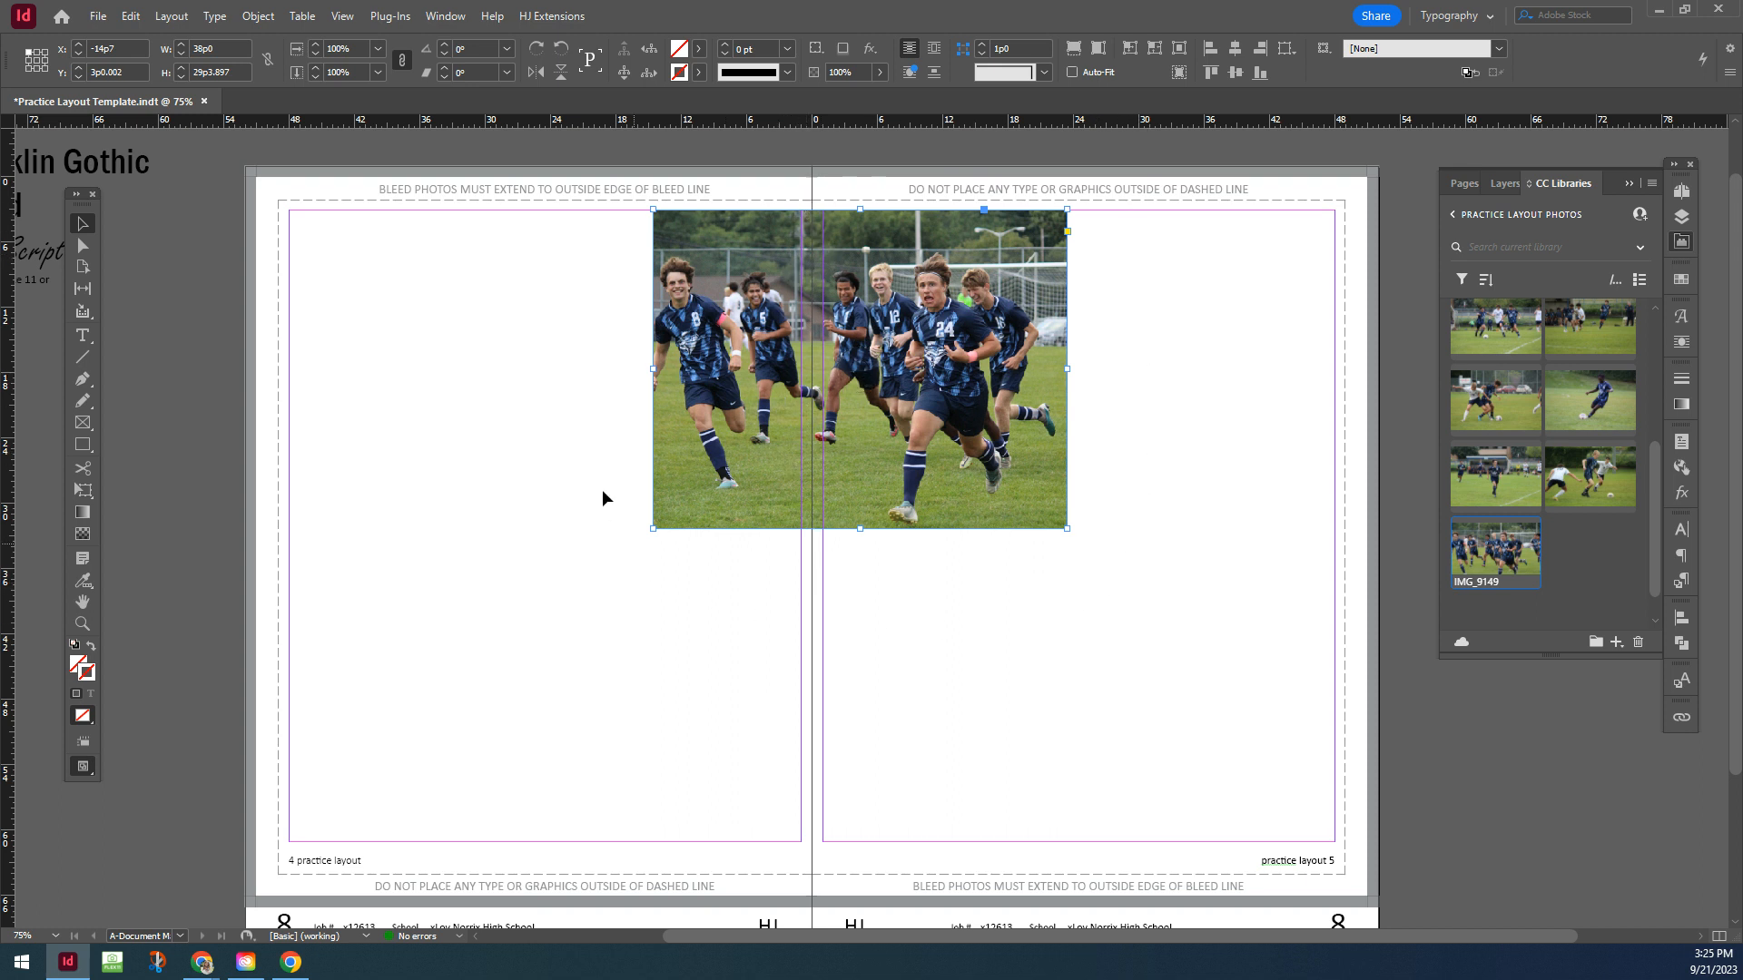
{"action": "left_click", "coordinate": [606, 586]}
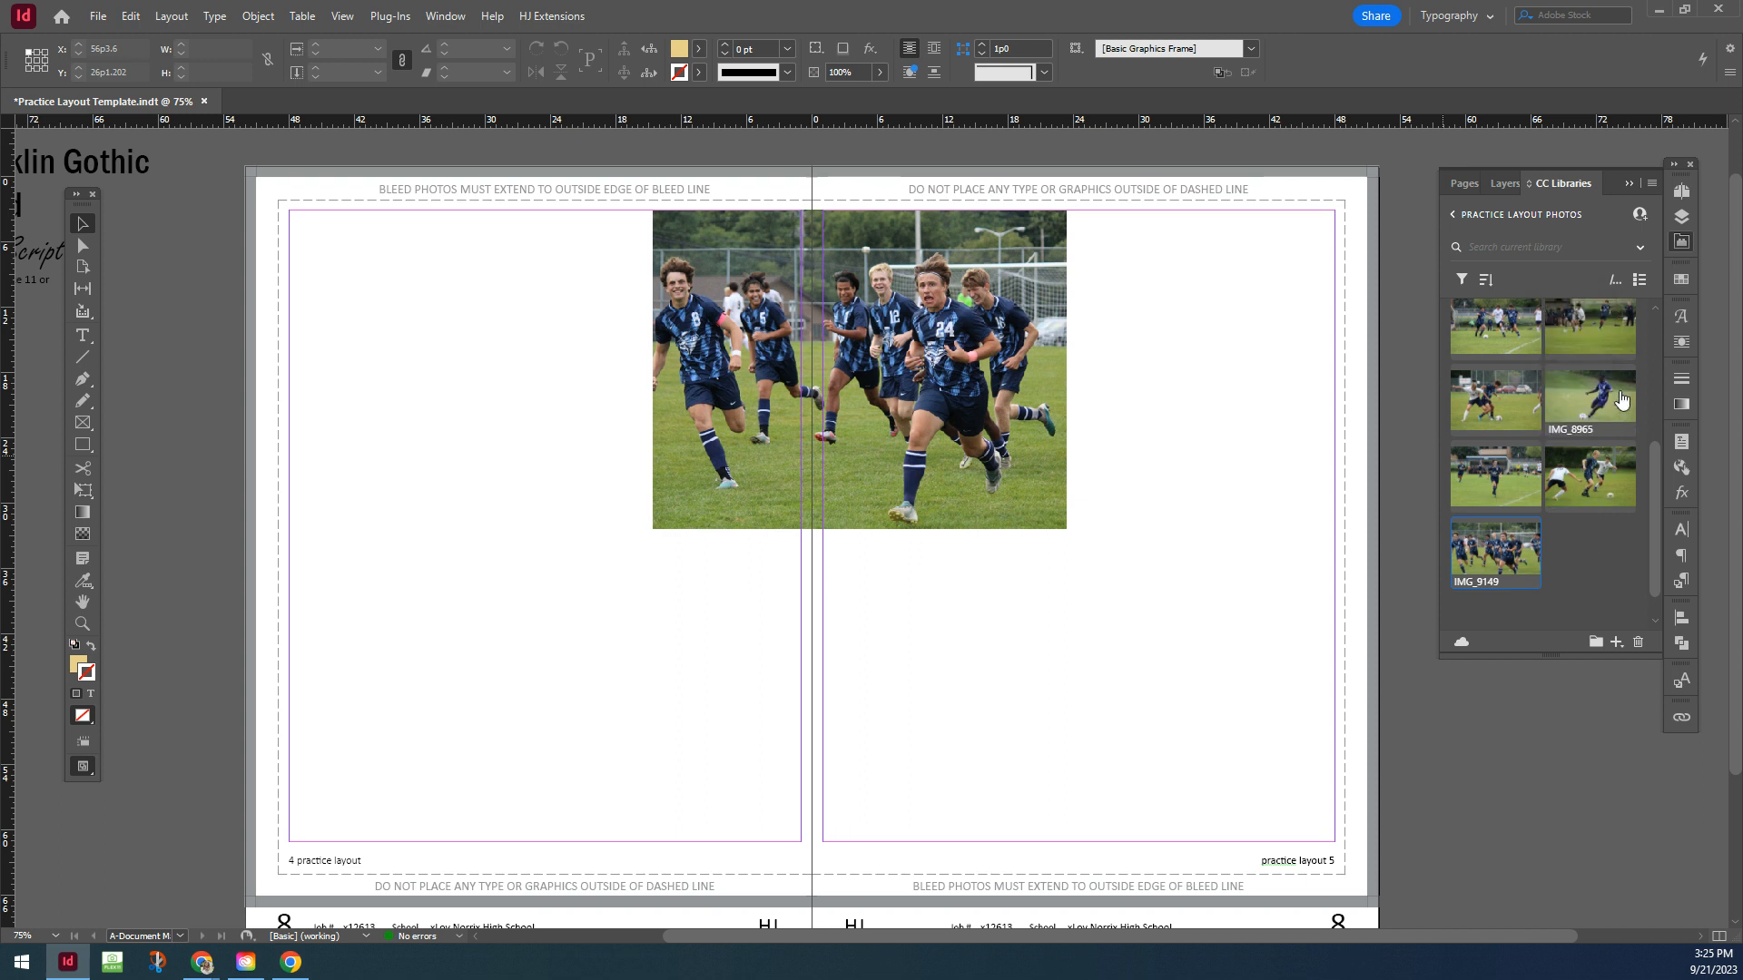
Place IMG_8965 from the library at full size and move it across the gutter, overlapping the lower part of the team photo.
{"action": "left_click_drag", "start_coordinate": [1622, 399], "coordinate": [327, 315]}
{"action": "left_click_drag", "start_coordinate": [481, 389], "coordinate": [646, 374]}
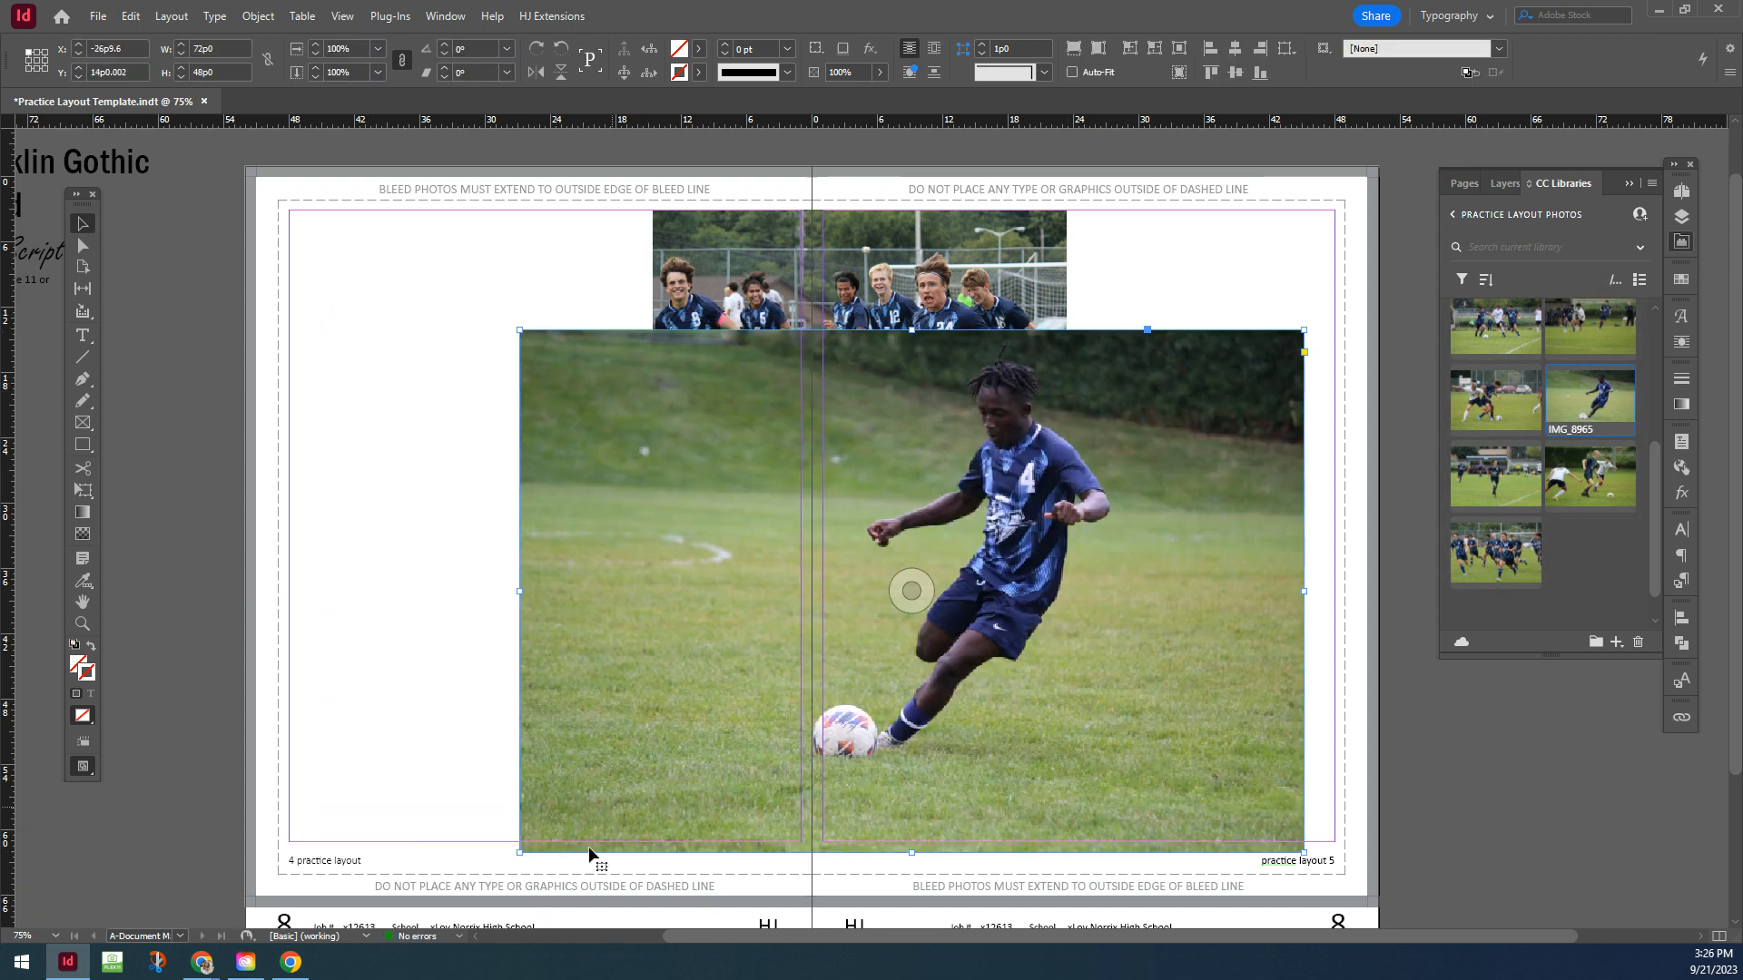
Scale IMG_8965 proportionally to about 37p6 wide, and crop its bottom and right side to about 32p3 by 23p0.
{"action": "left_click_drag", "start_coordinate": [519, 851], "coordinate": [898, 603]}
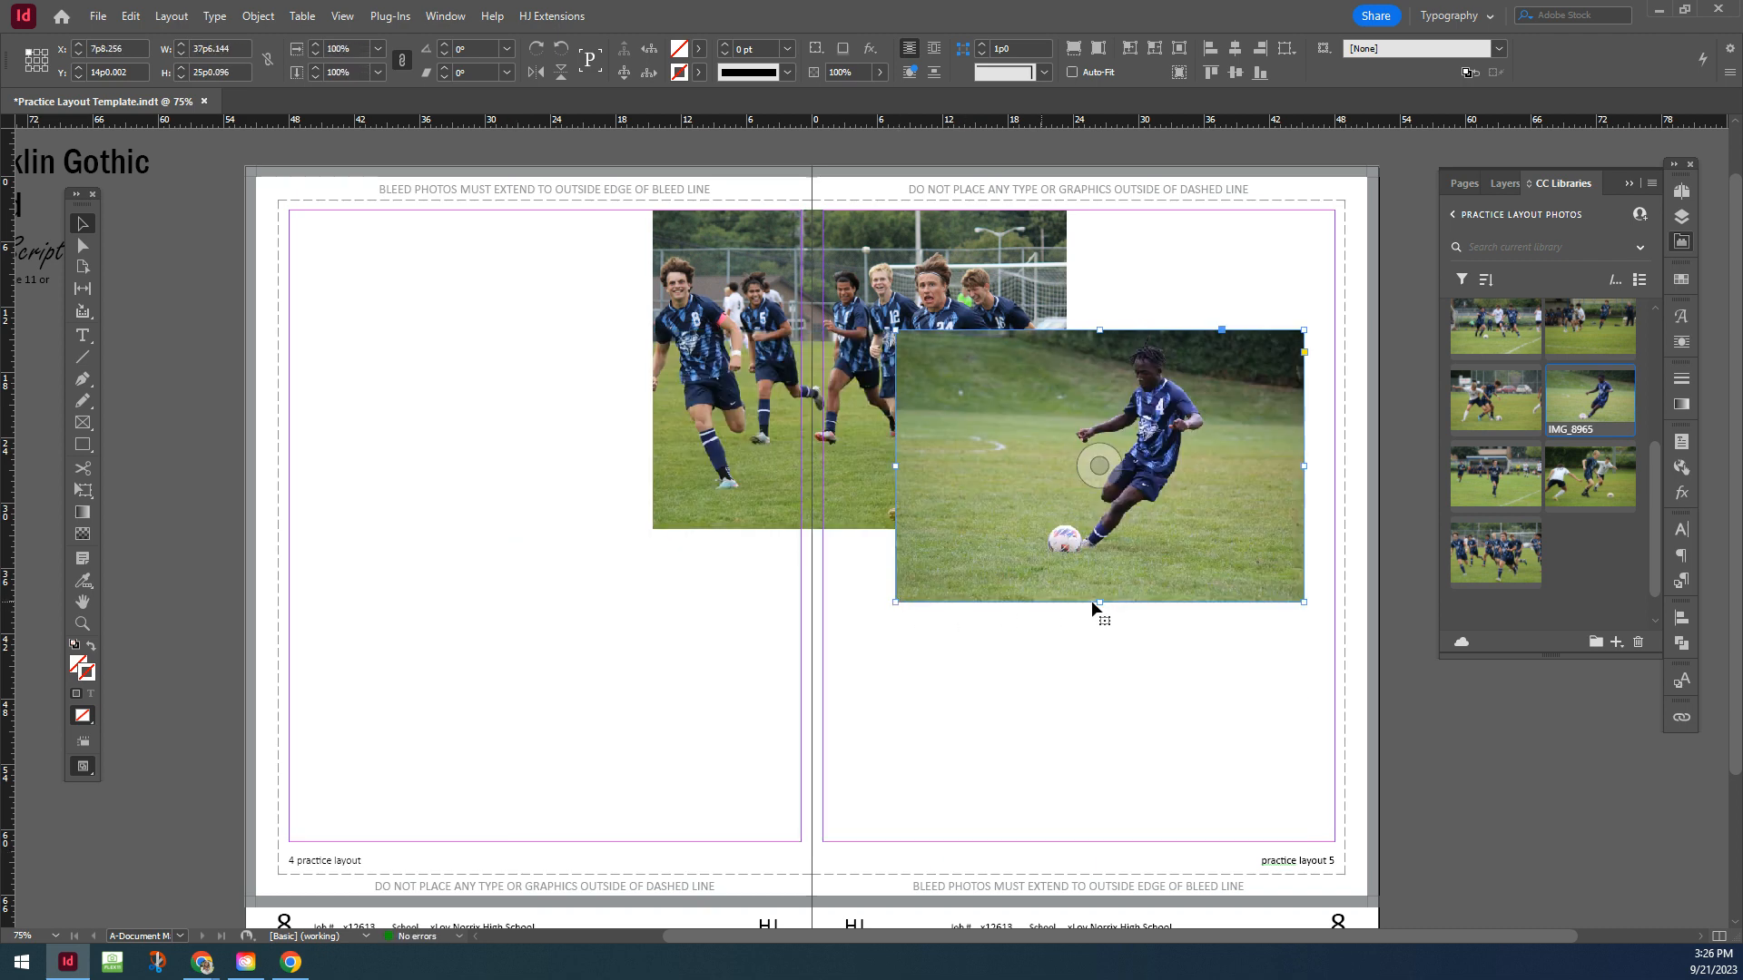
{"action": "left_click_drag", "start_coordinate": [1099, 604], "coordinate": [1103, 581]}
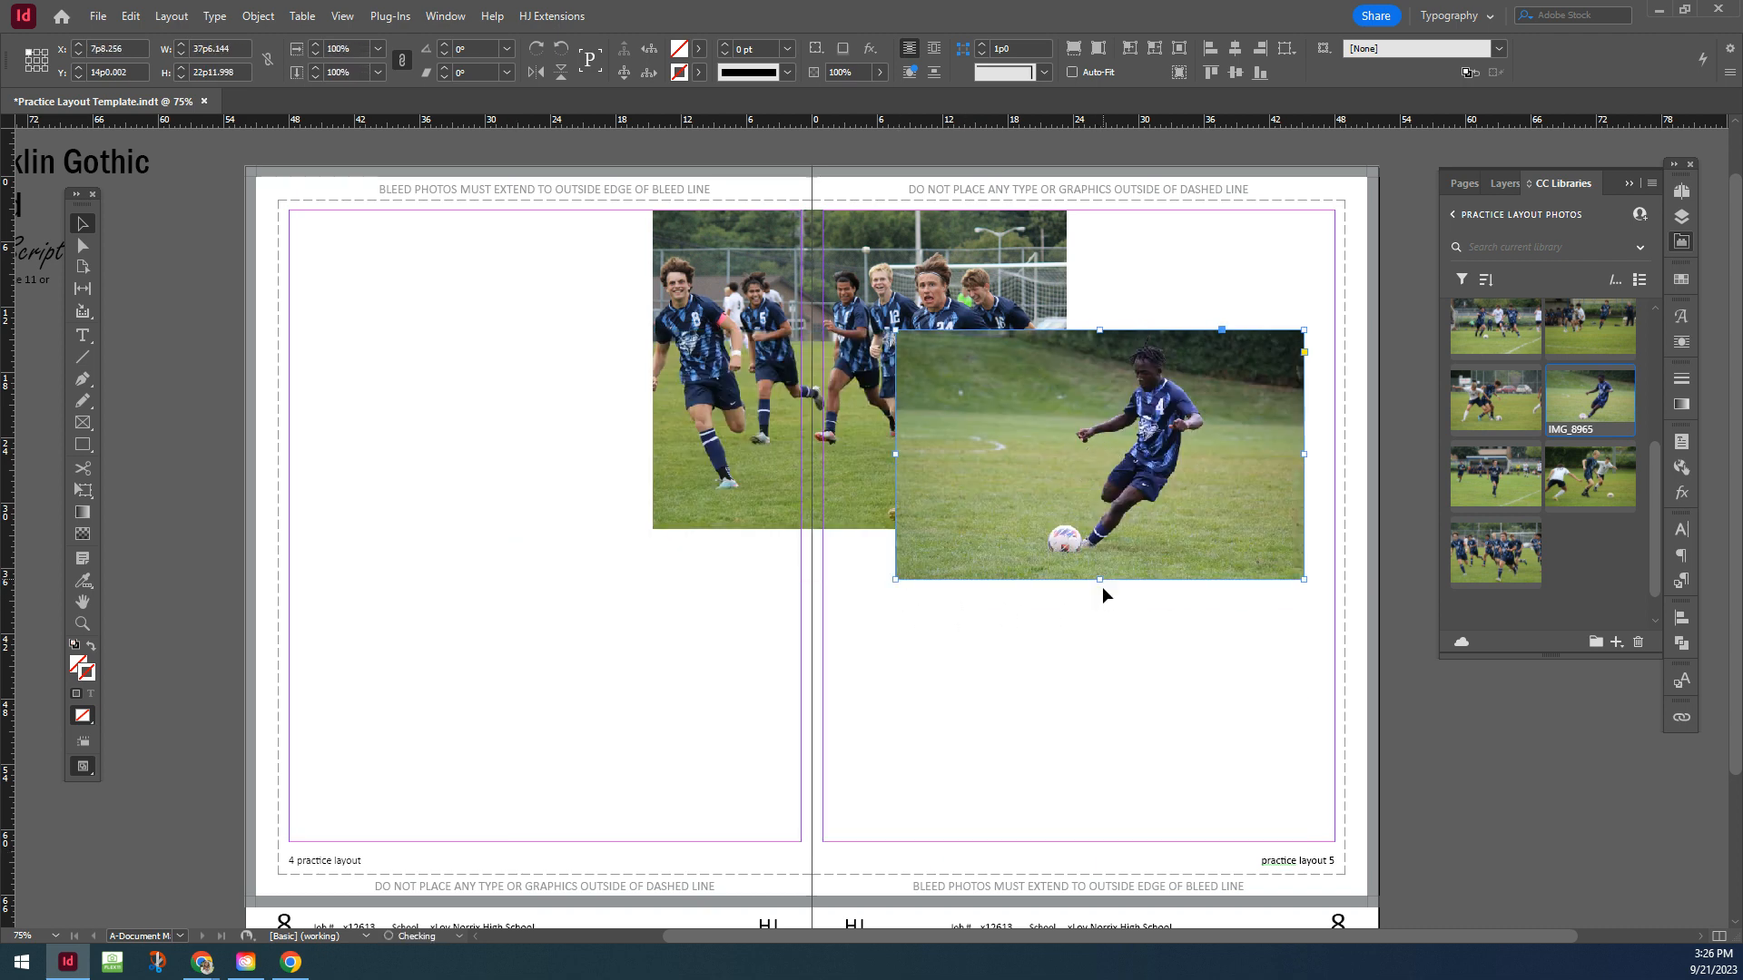
{"action": "left_click", "coordinate": [1109, 641]}
{"action": "left_click", "coordinate": [1304, 457]}
{"action": "left_click_drag", "start_coordinate": [1304, 457], "coordinate": [1246, 458]}
{"action": "left_click", "coordinate": [1225, 665]}
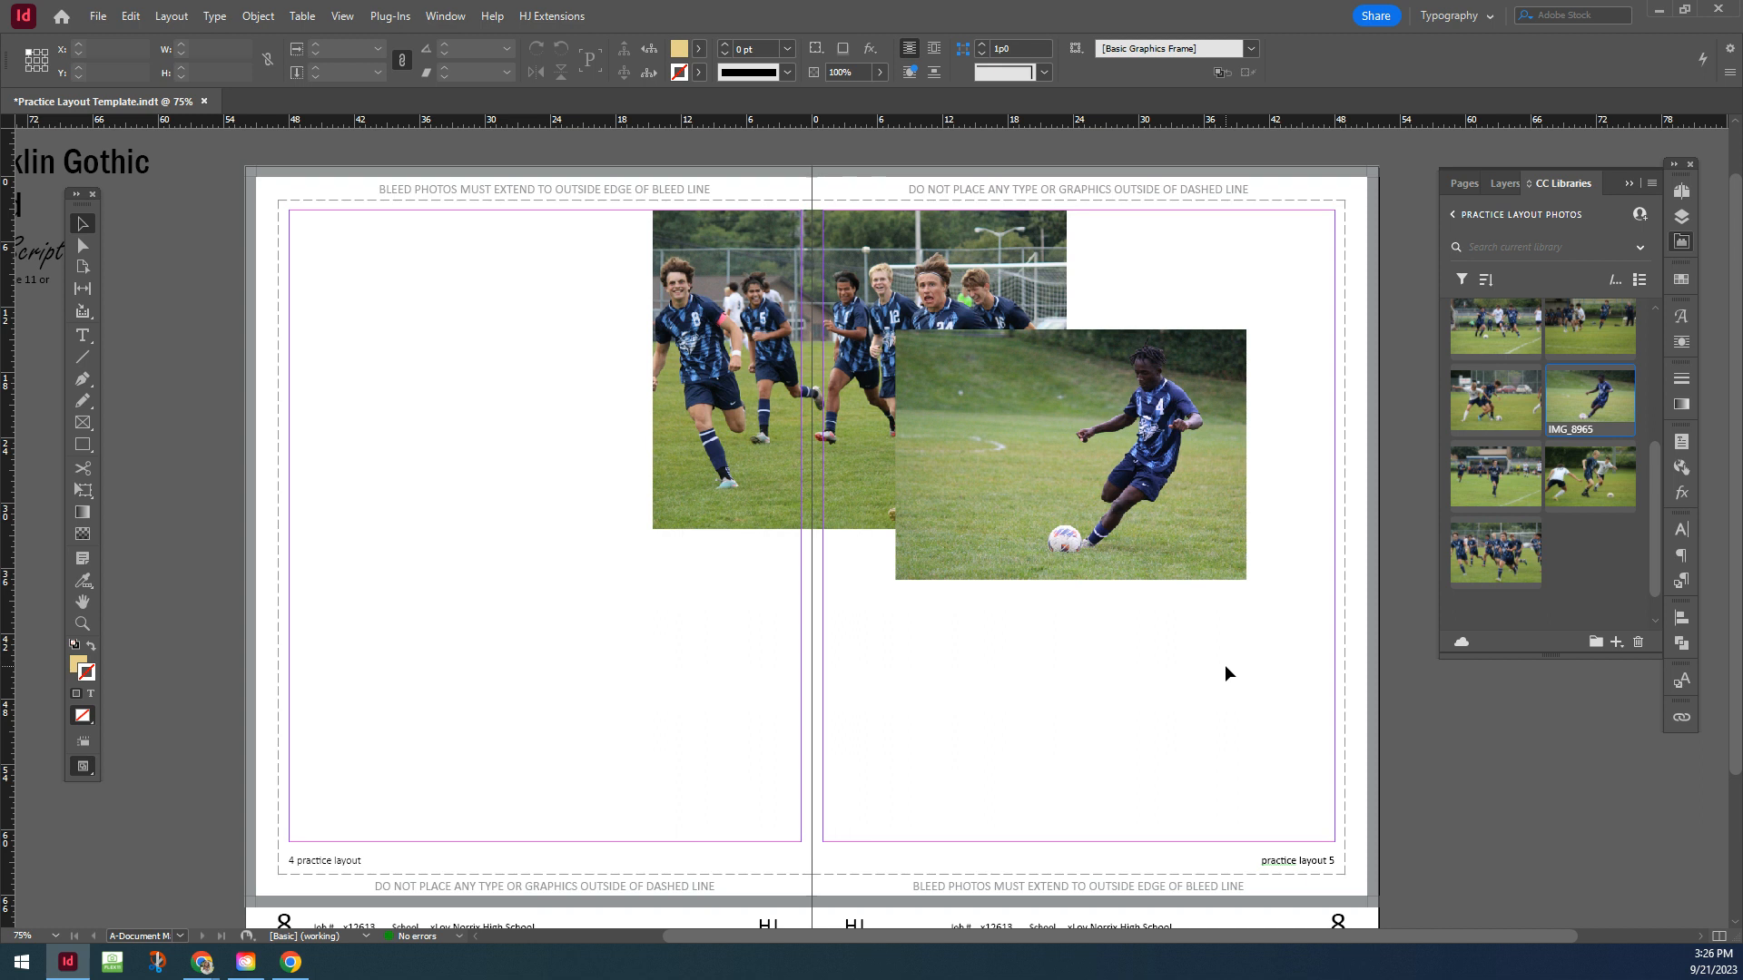
{"action": "left_click", "coordinate": [979, 445]}
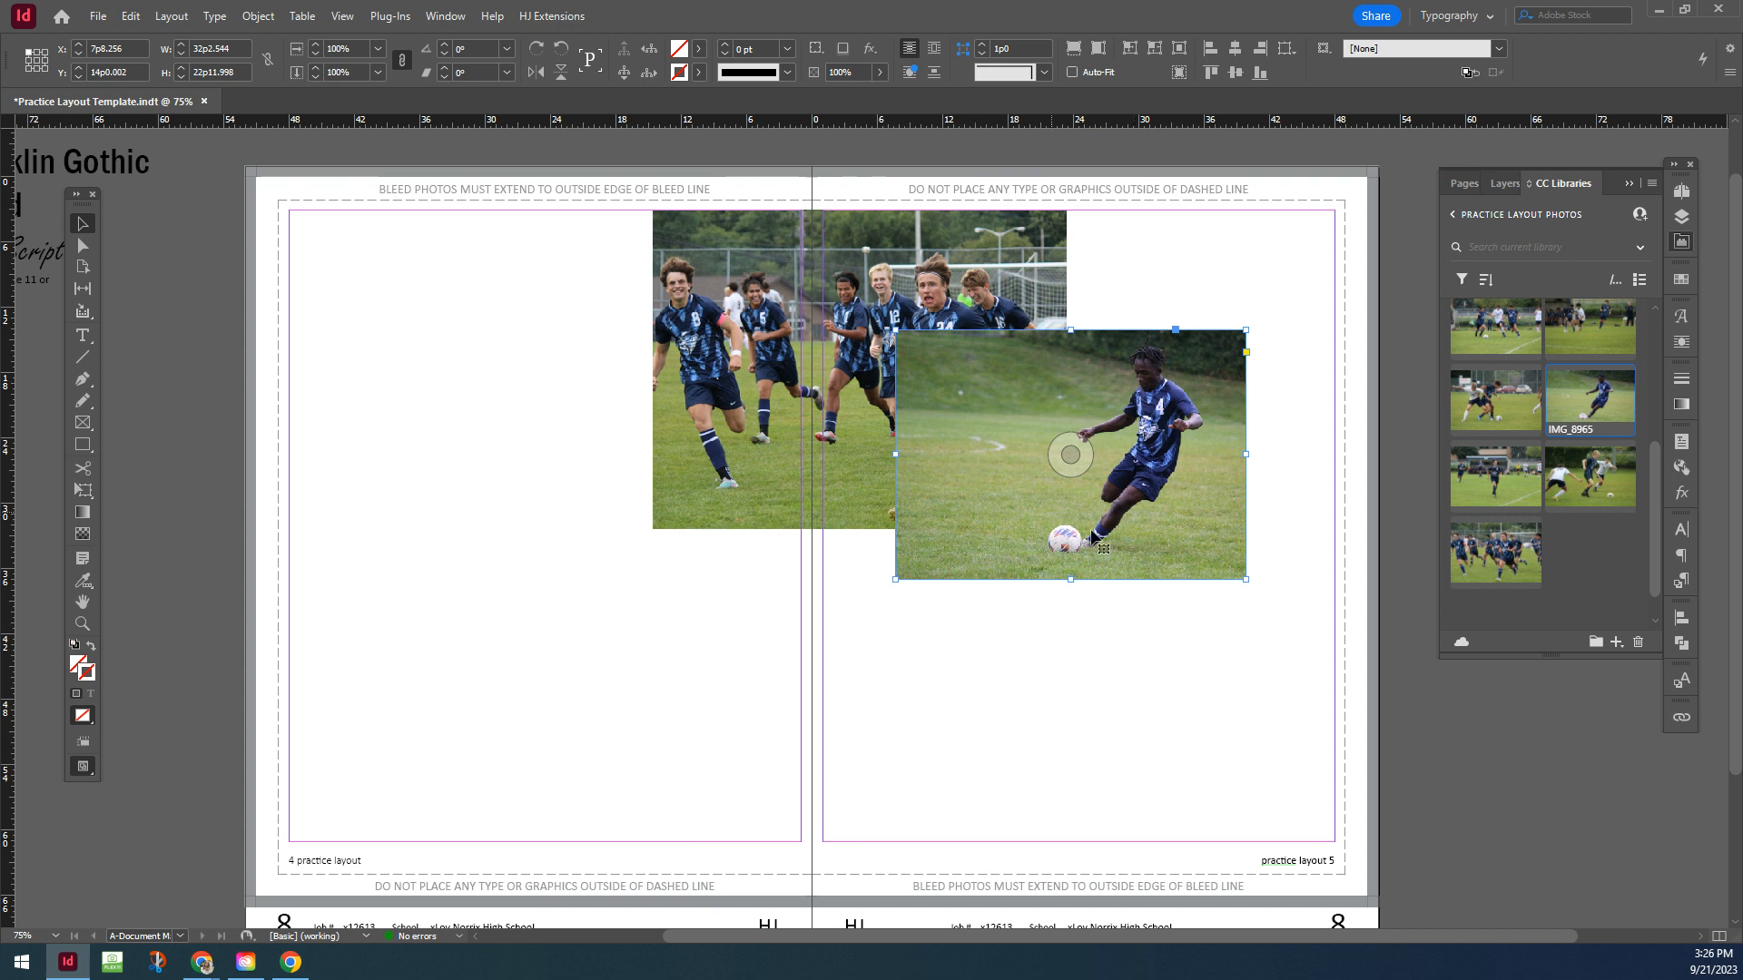
{"action": "left_click_drag", "start_coordinate": [896, 454], "coordinate": [1014, 449]}
{"action": "left_click", "coordinate": [1108, 715]}
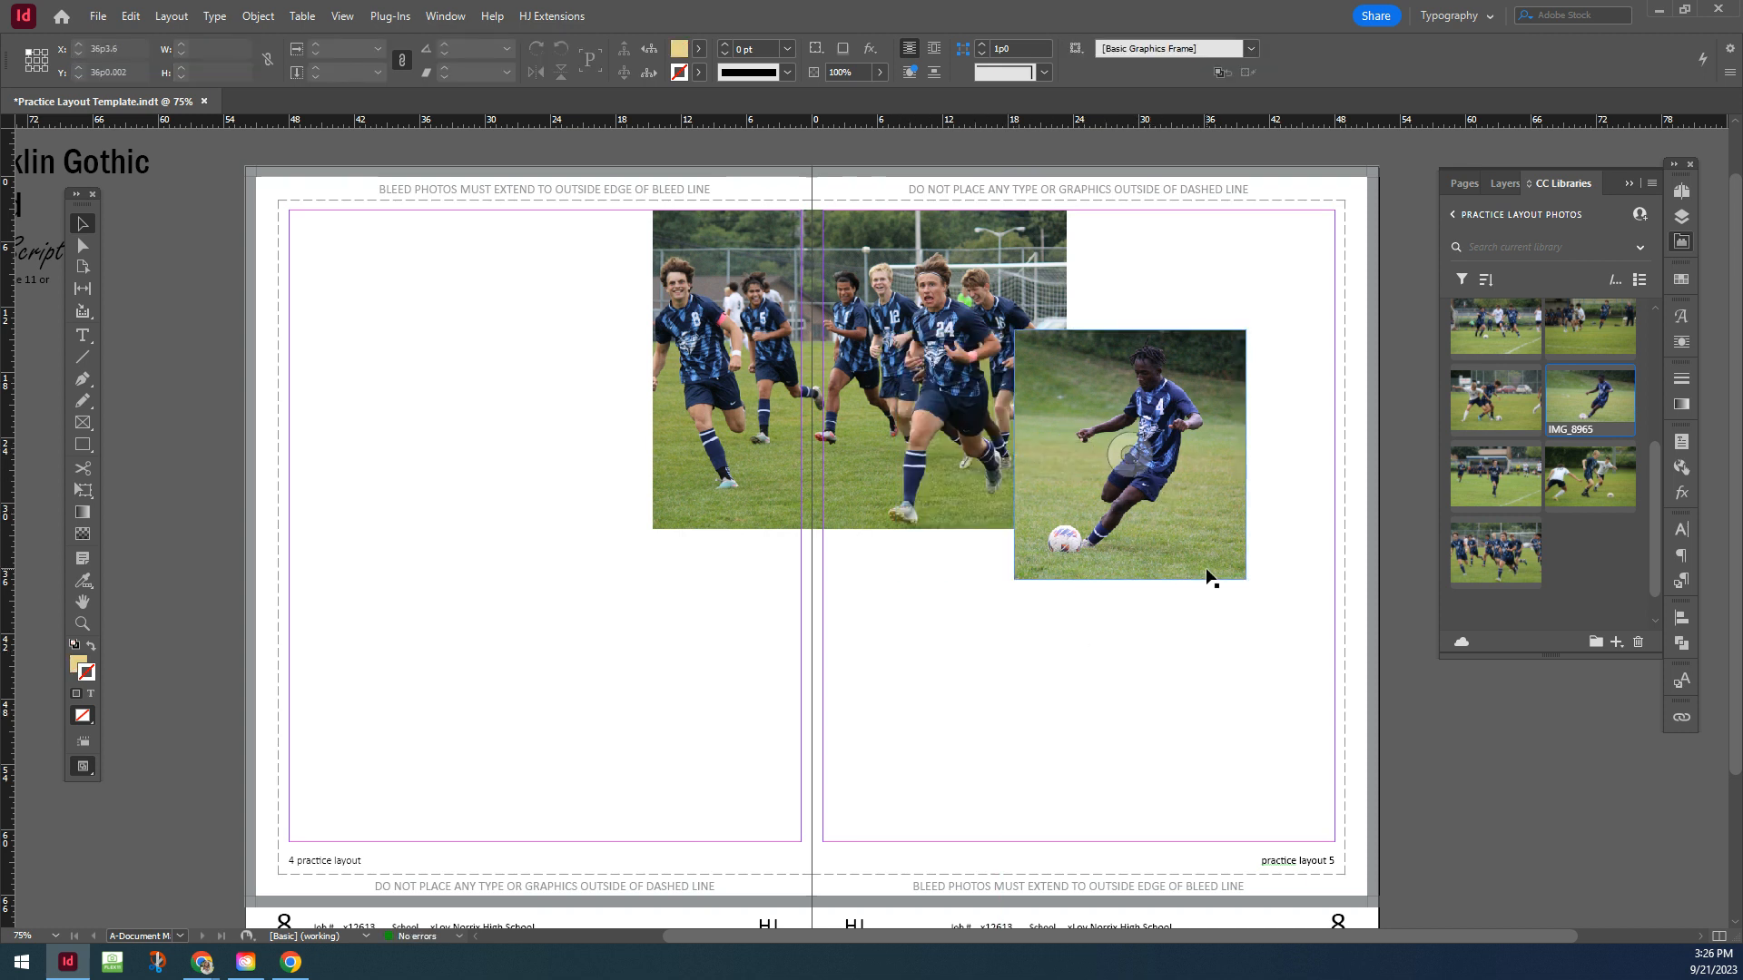
{"action": "key", "text": "ctrl+z"}
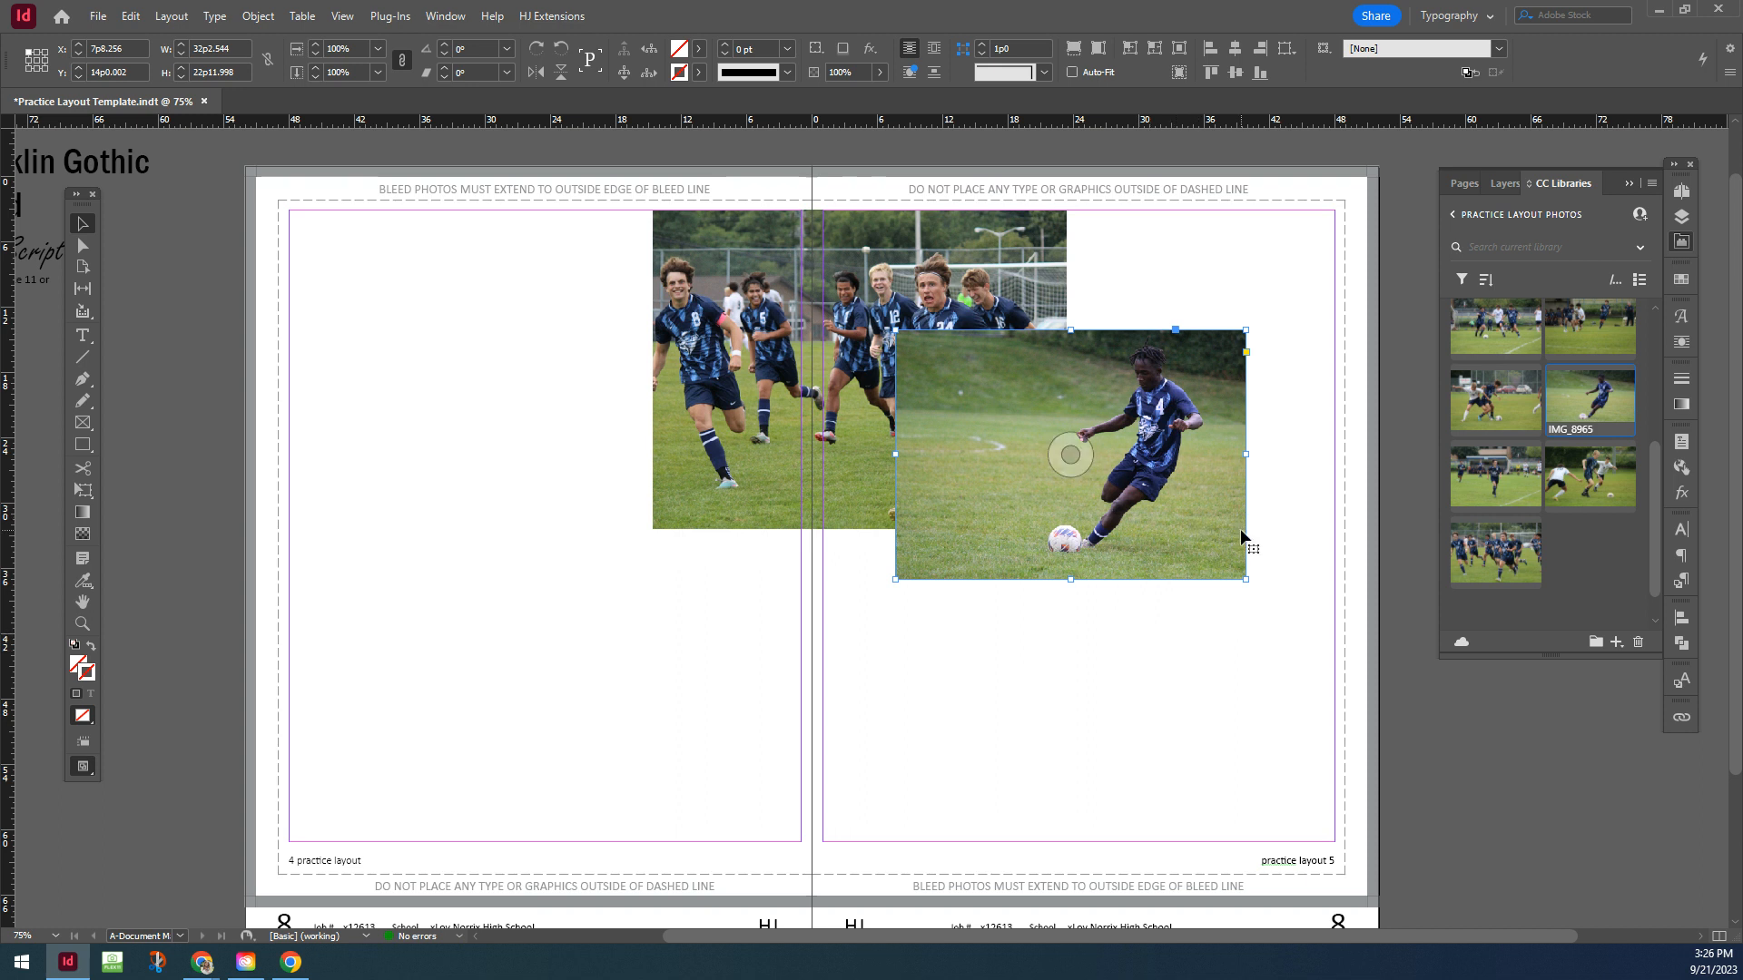
Scale the kicking player's photo down proportionally and place it just right of the team photo, aligned with page 5's top margin.
{"action": "left_click_drag", "start_coordinate": [1247, 579], "coordinate": [1049, 438]}
{"action": "left_click_drag", "start_coordinate": [964, 345], "coordinate": [1142, 227]}
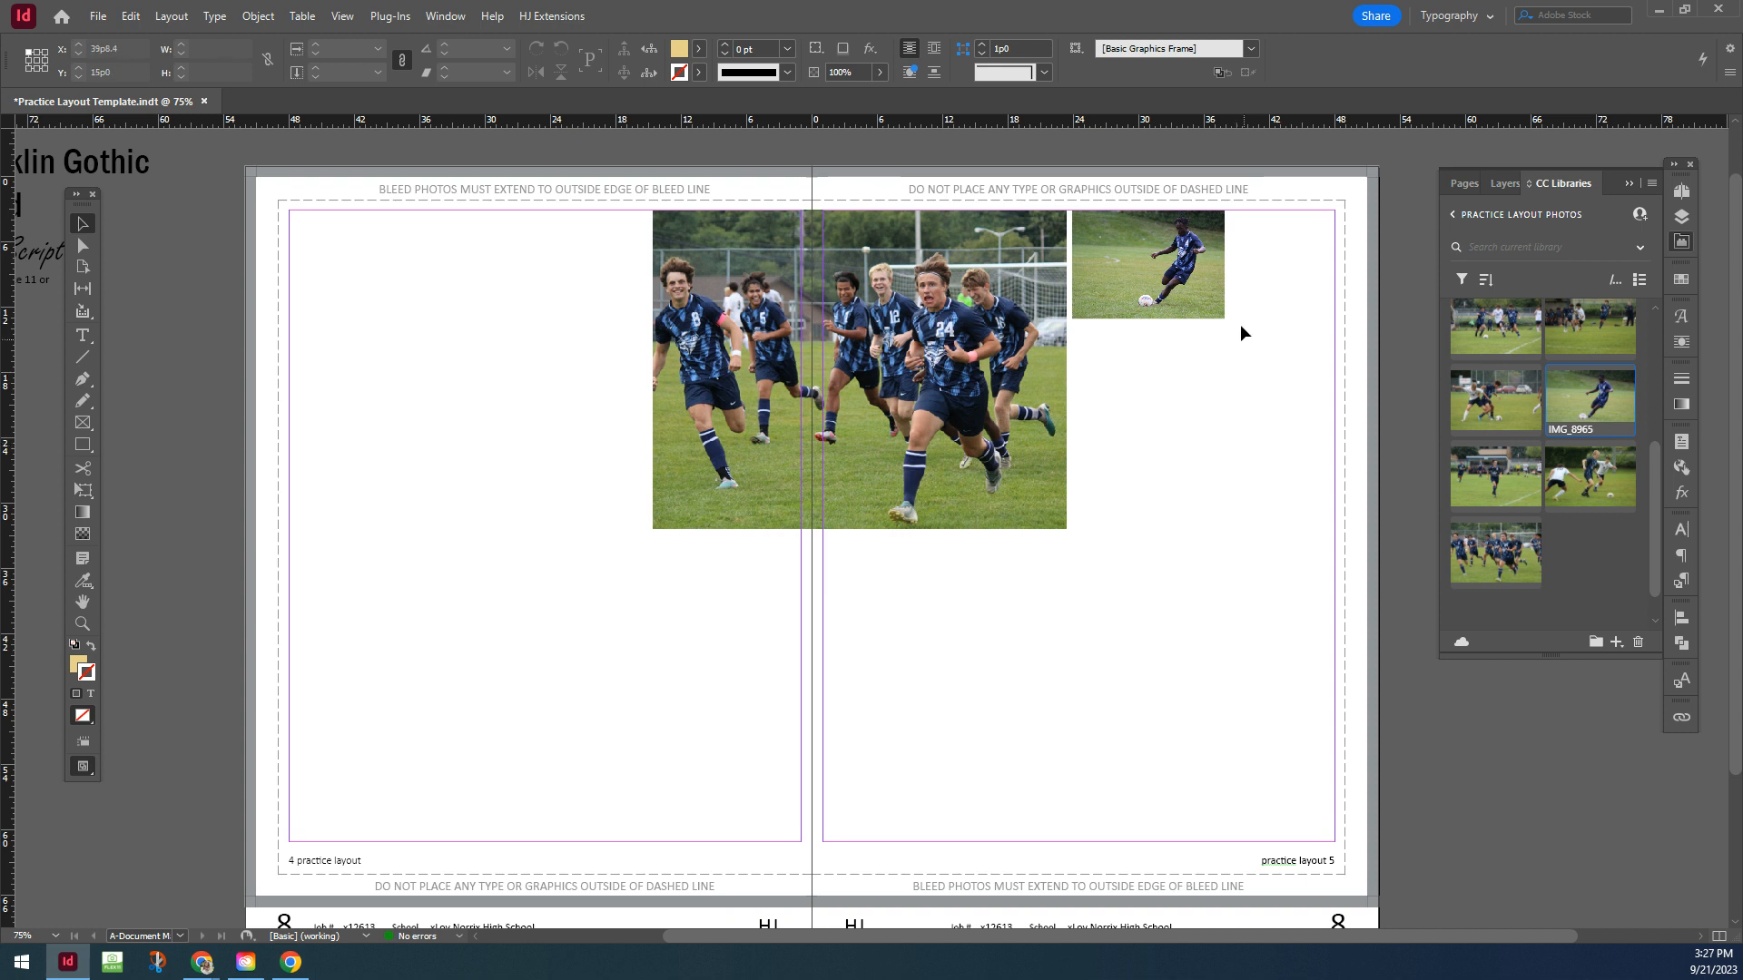
{"action": "left_click", "coordinate": [1167, 316]}
Add horizontal ruler guides across pages 4 and 5 along the team photo's bottom edge.
{"action": "left_click_drag", "start_coordinate": [758, 127], "coordinate": [758, 118]}
{"action": "left_click_drag", "start_coordinate": [758, 118], "coordinate": [754, 529]}
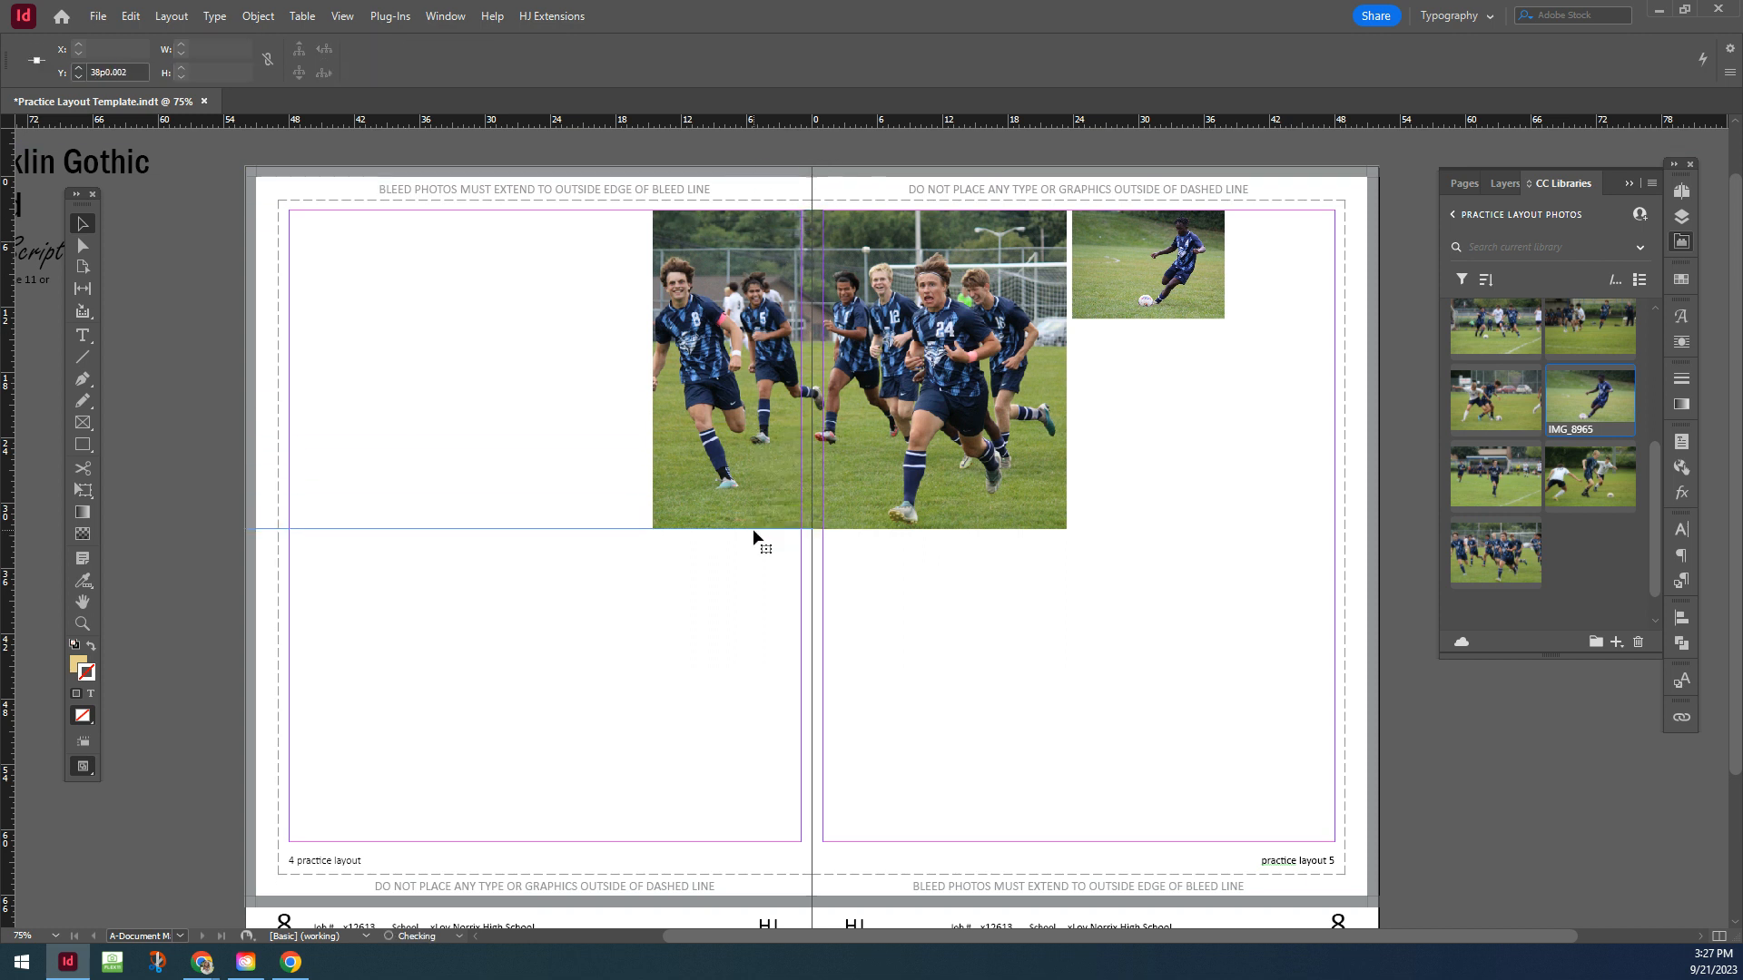
{"action": "left_click_drag", "start_coordinate": [886, 123], "coordinate": [880, 529]}
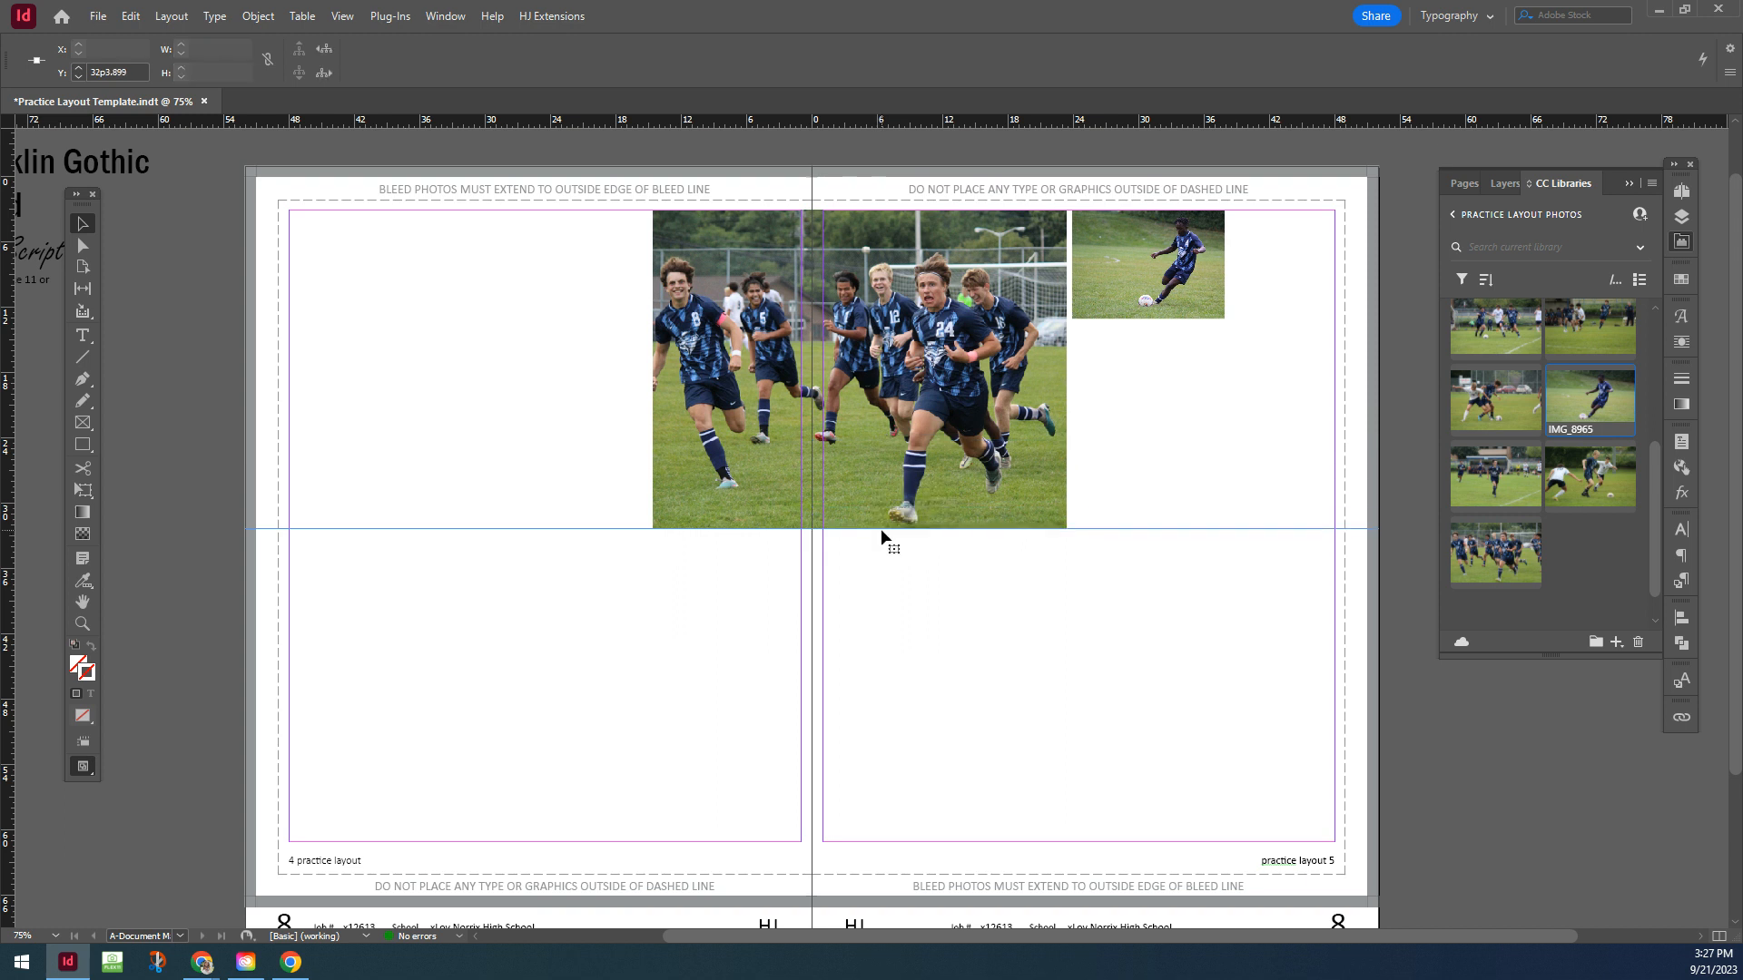
{"action": "left_click", "coordinate": [1165, 540]}
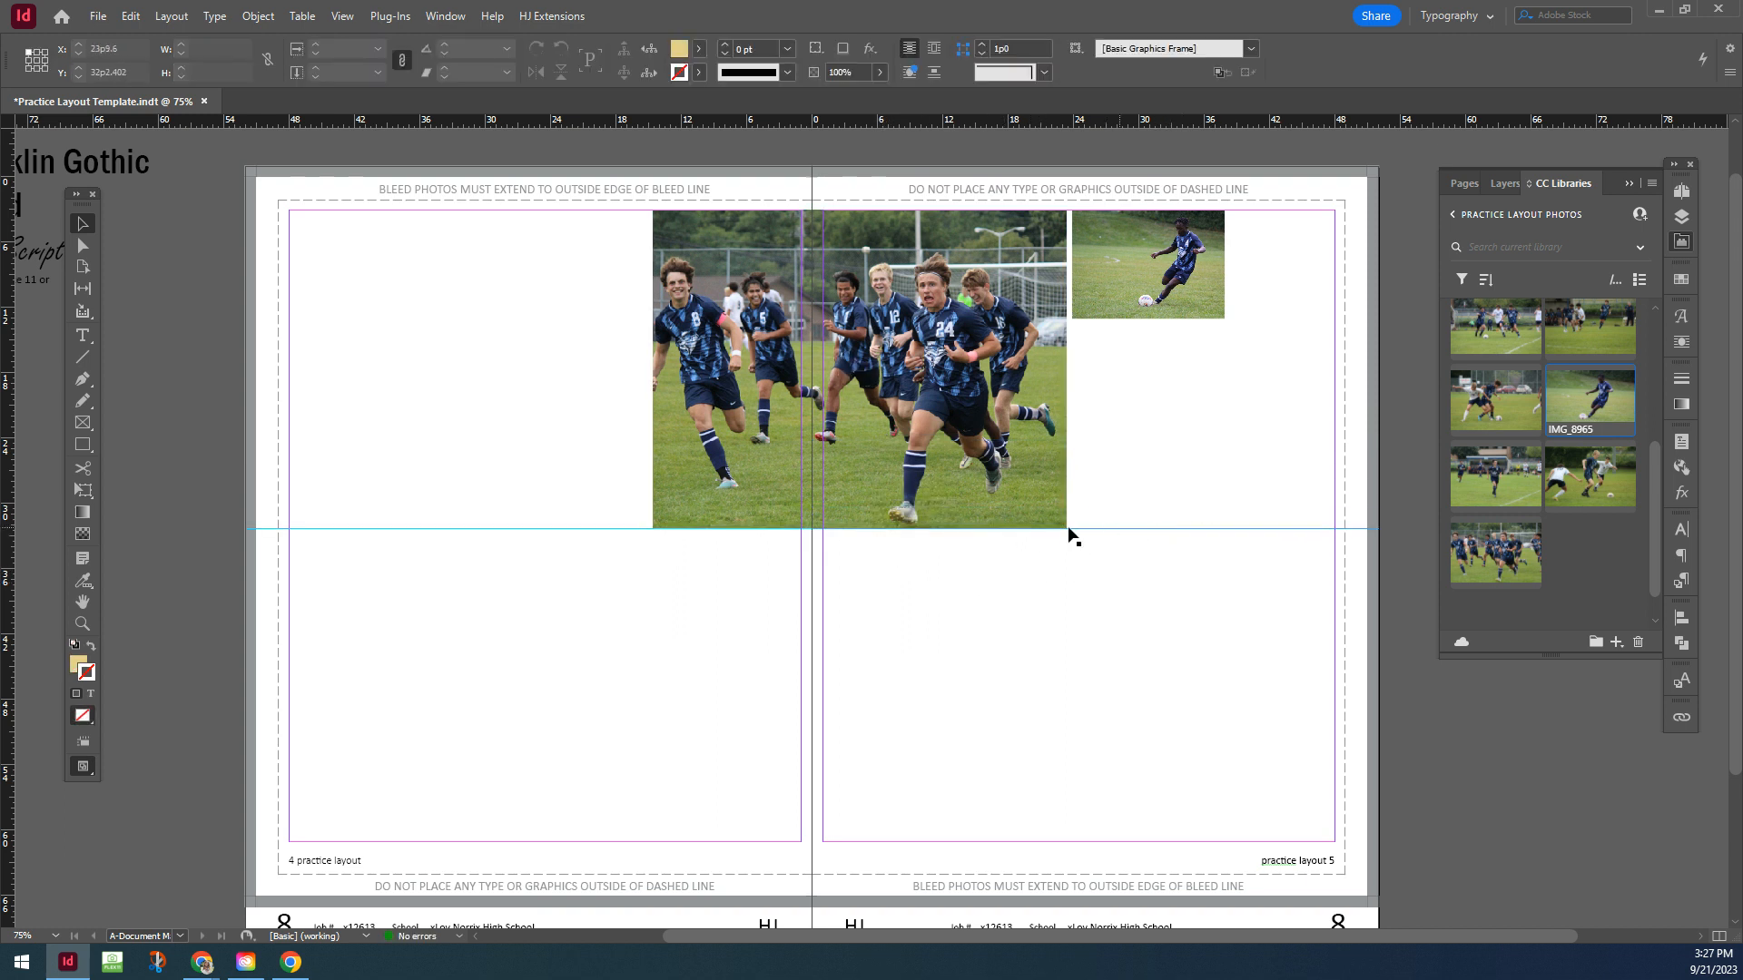